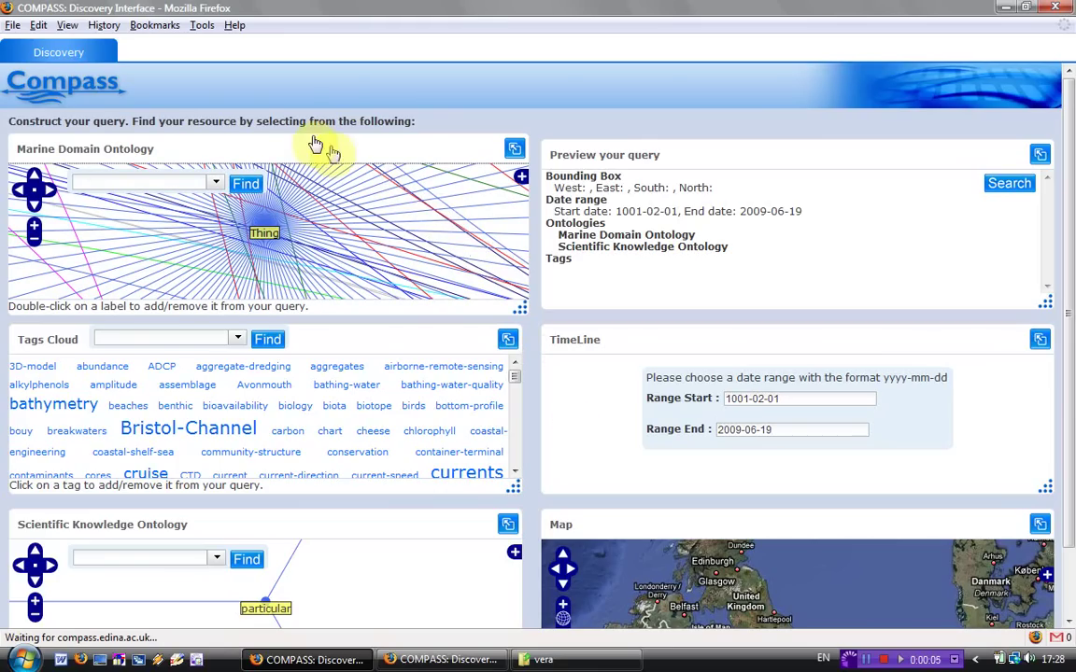
Settle the Marine Domain Ontology panel back in place and enlarge it to reveal Thing, Sensor and Salinity
{"action": "left_click_drag", "start_coordinate": [296, 152], "coordinate": [324, 163]}
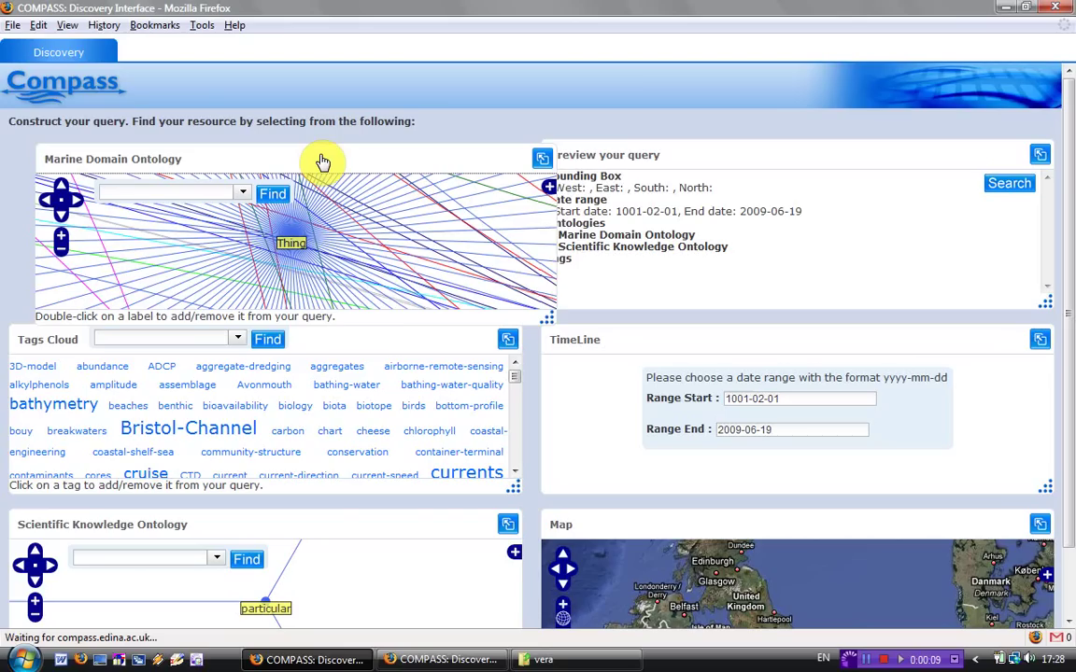
{"action": "left_click_drag", "start_coordinate": [329, 168], "coordinate": [315, 157]}
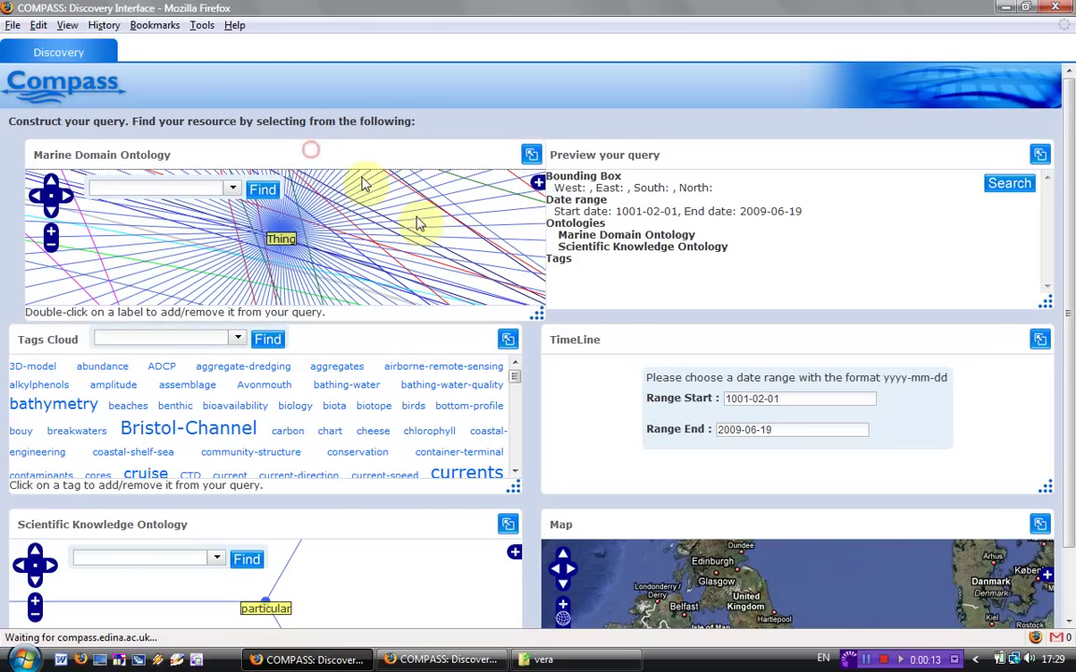
{"action": "left_click_drag", "start_coordinate": [538, 308], "coordinate": [1016, 609]}
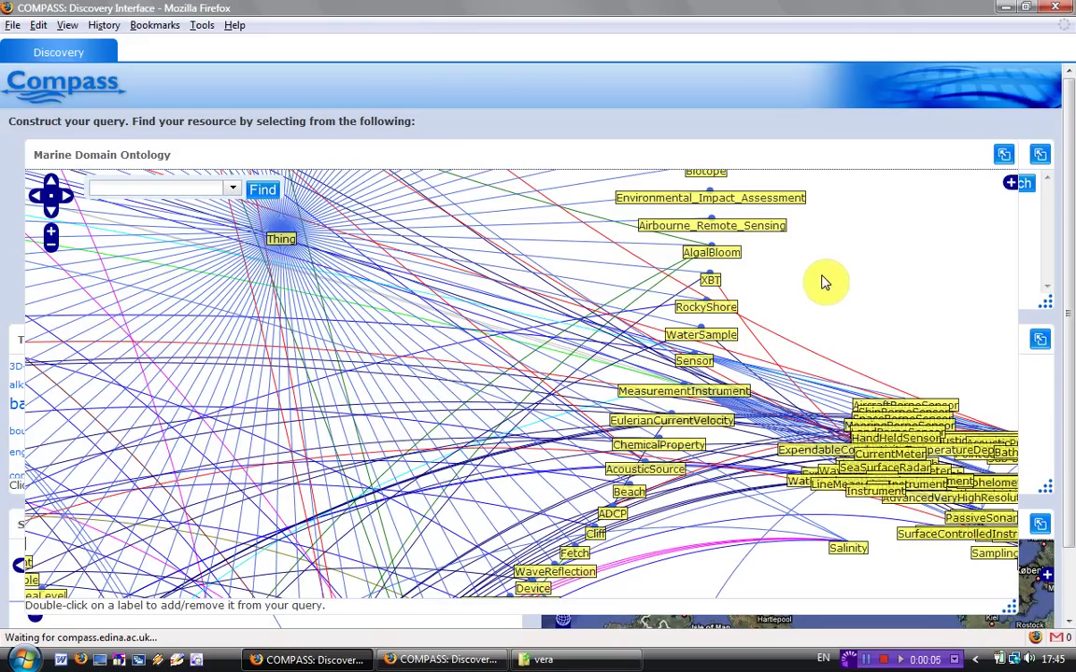
Hide the Parent/Children, Equivalent To and Used For/Has relation layers, then turn them all back on
{"action": "left_click", "coordinate": [1014, 190]}
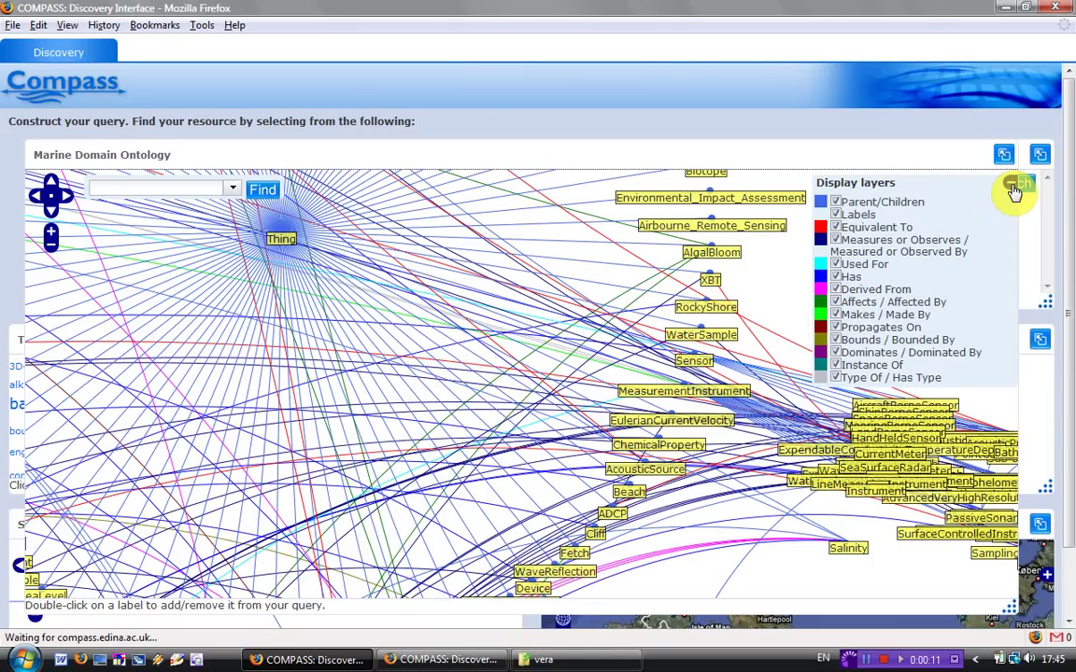
{"action": "left_click", "coordinate": [836, 203]}
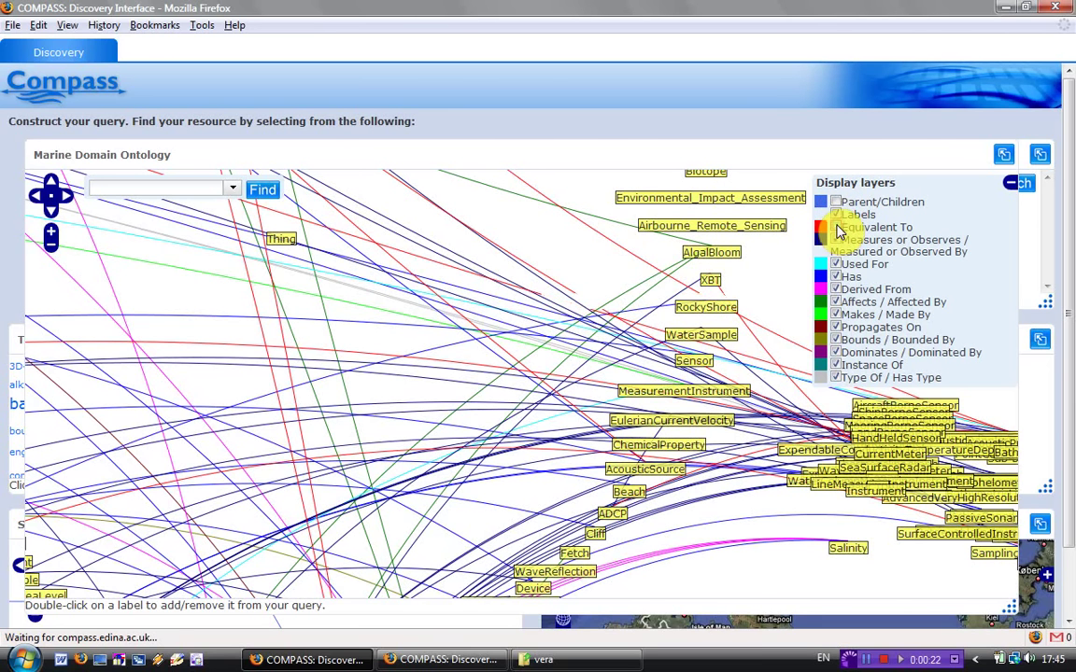
{"action": "left_click", "coordinate": [836, 227]}
{"action": "left_click", "coordinate": [837, 277]}
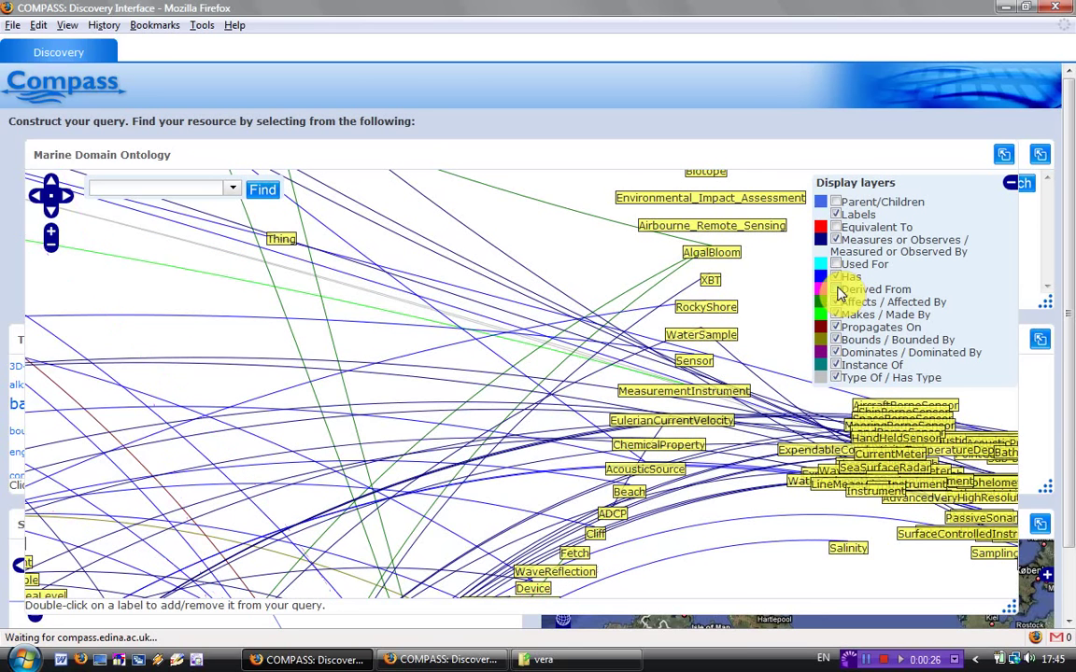
{"action": "left_click", "coordinate": [835, 289]}
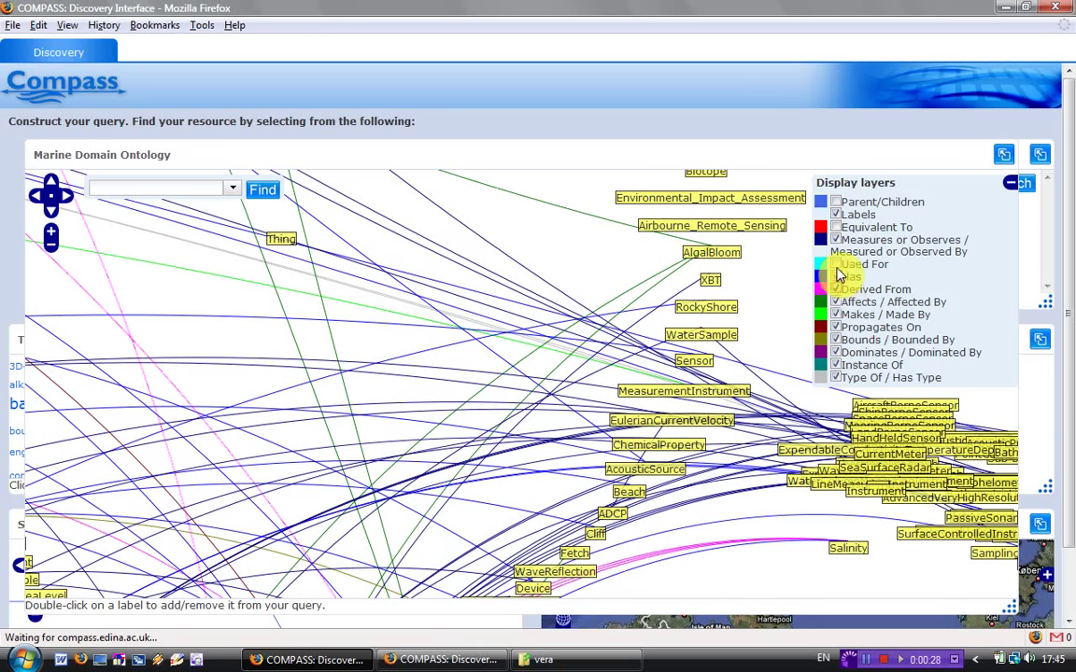
{"action": "left_click", "coordinate": [835, 265]}
{"action": "left_click", "coordinate": [835, 227]}
{"action": "left_click", "coordinate": [835, 202]}
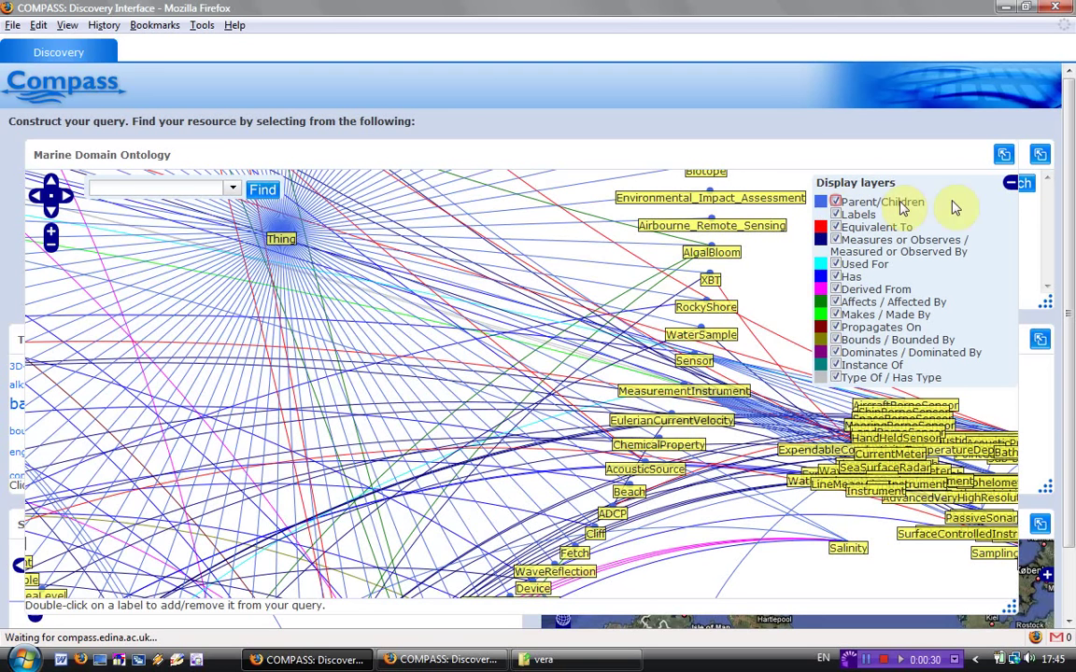
{"action": "left_click", "coordinate": [1015, 187]}
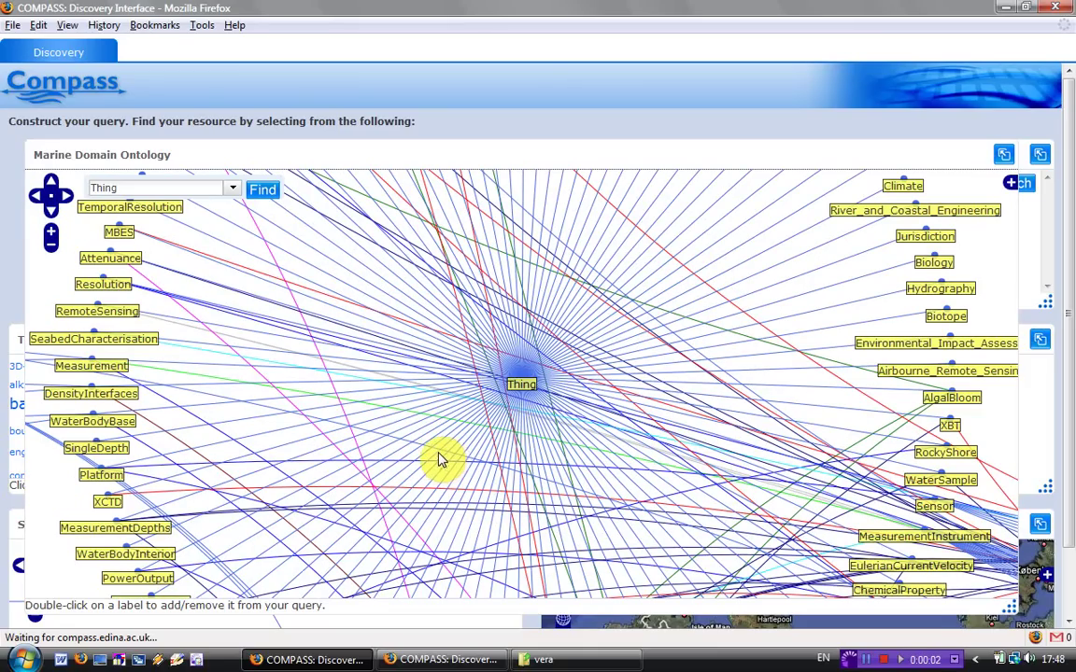
Replace Thing with an ActiveSonar search, pick PassiveSonar and locate it in the ontology graph
{"action": "left_click", "coordinate": [168, 187]}
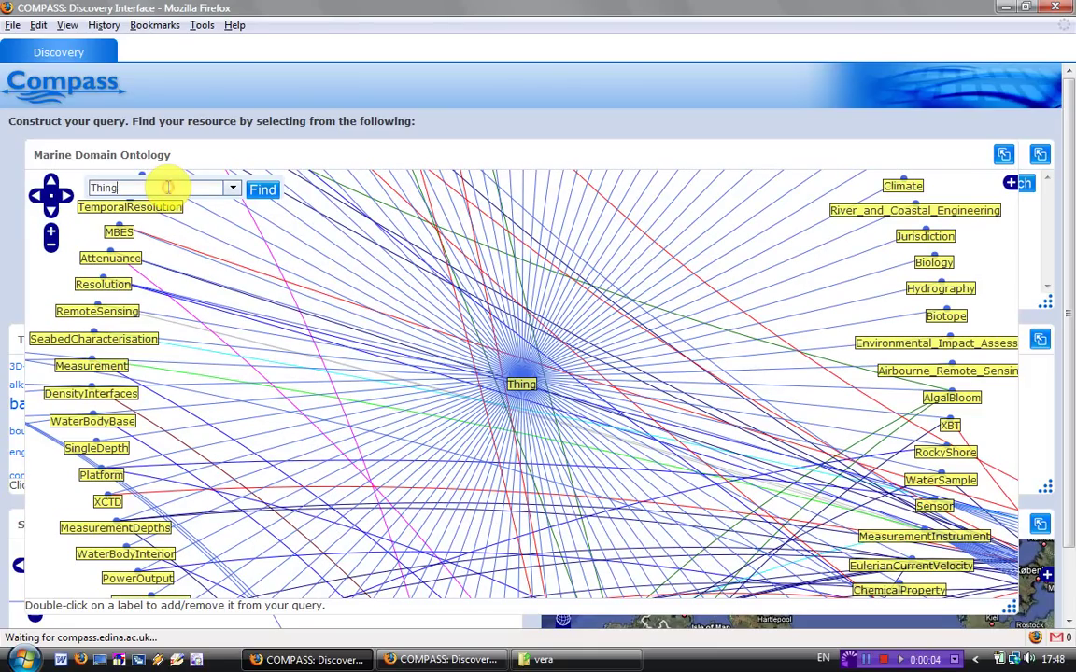
{"action": "key", "text": "BackSpace"}
{"action": "key", "text": "BackSpace"}
{"action": "key", "text": "BackSpace"}
{"action": "key", "text": "BackSpace"}
{"action": "key", "text": "BackSpace"}
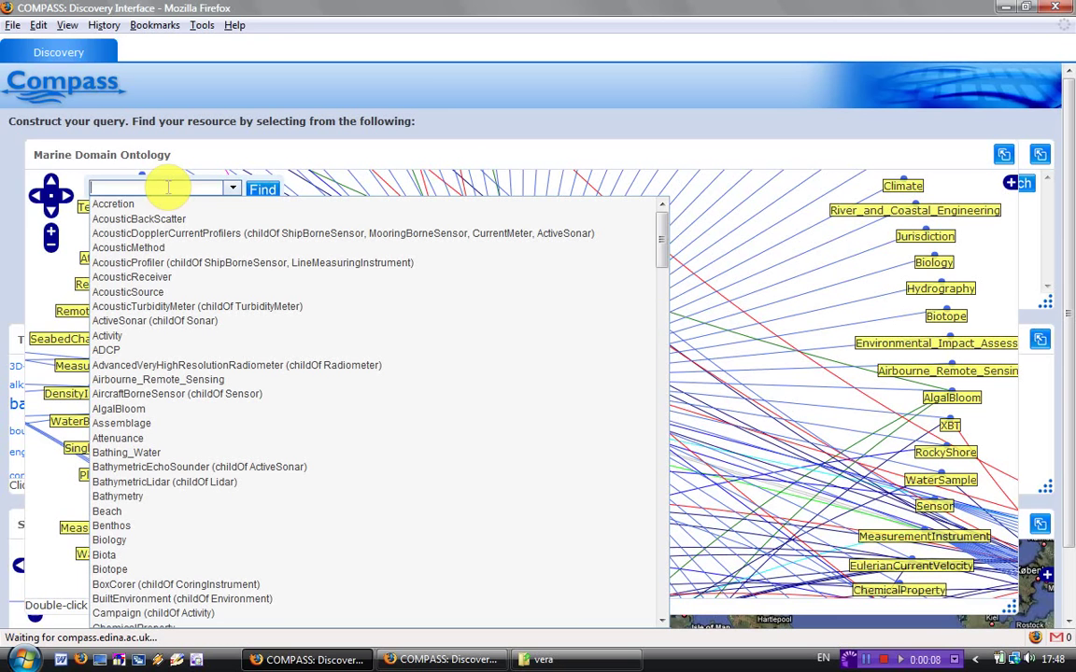
{"action": "type", "text": "ActiveSonar"}
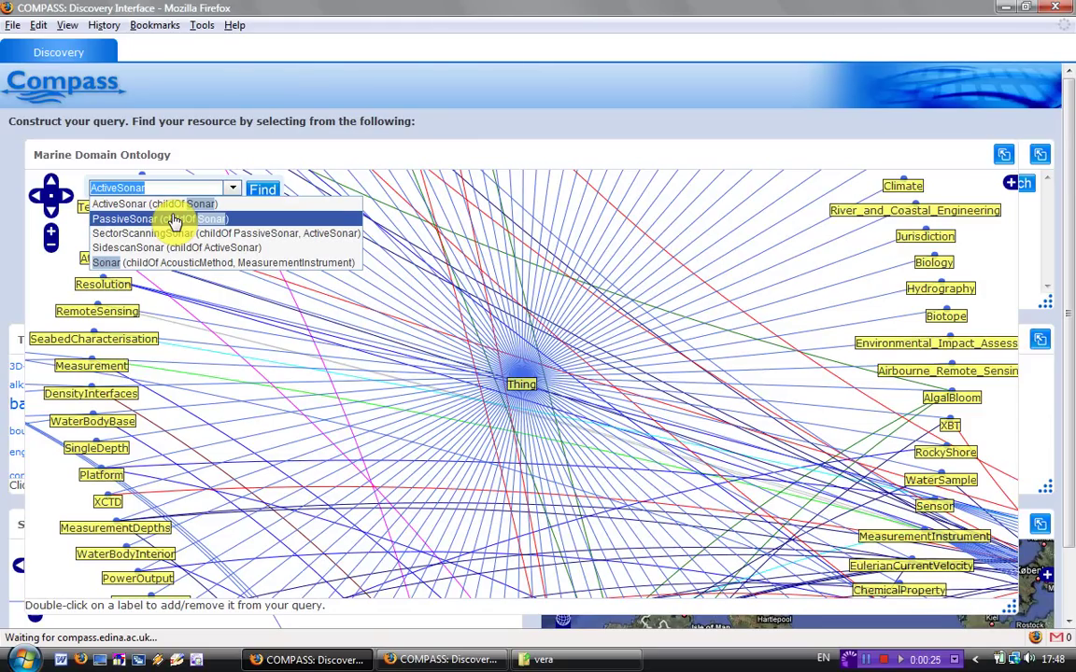
{"action": "left_click", "coordinate": [172, 219]}
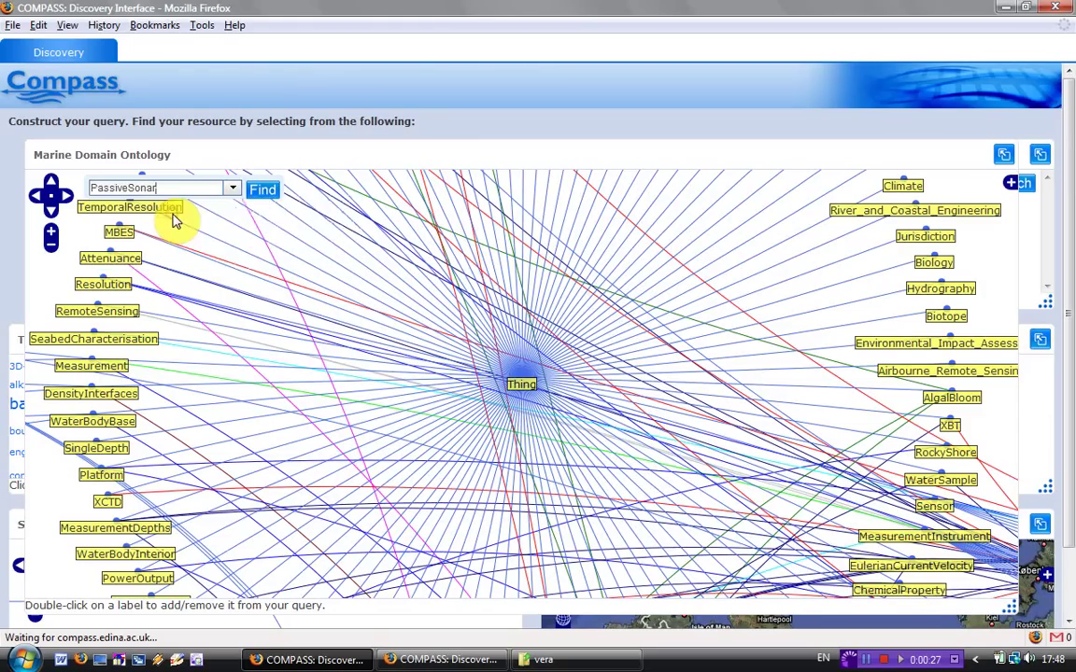
{"action": "left_click", "coordinate": [261, 191]}
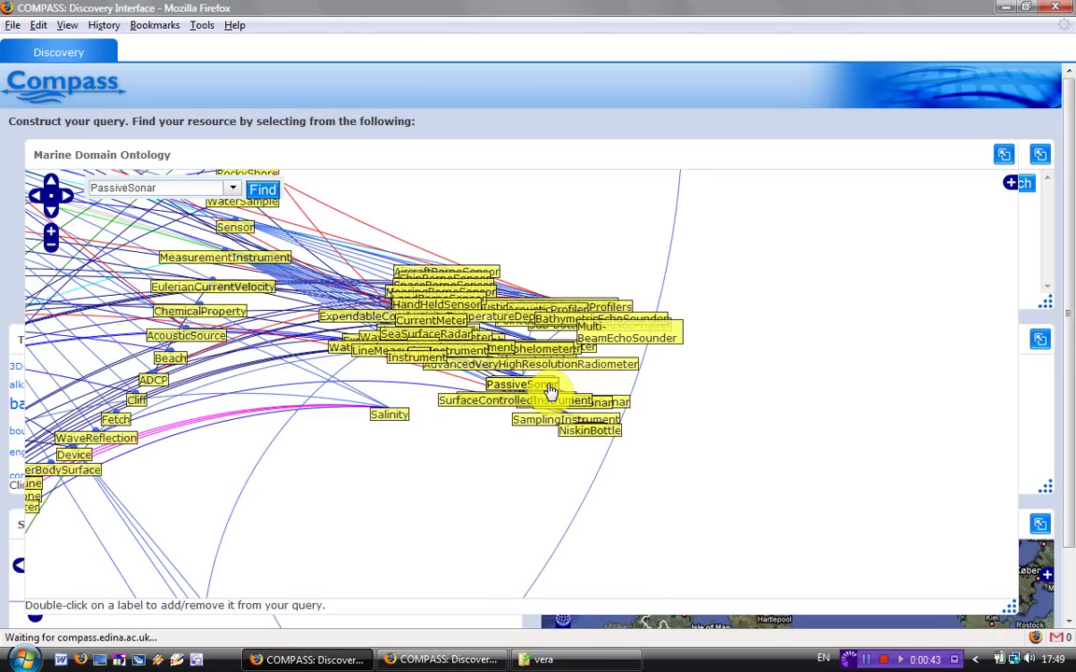
Set PassiveSonar's semantic relaxation to 1 parent hop and 1 connected hop
{"action": "left_click", "coordinate": [551, 391]}
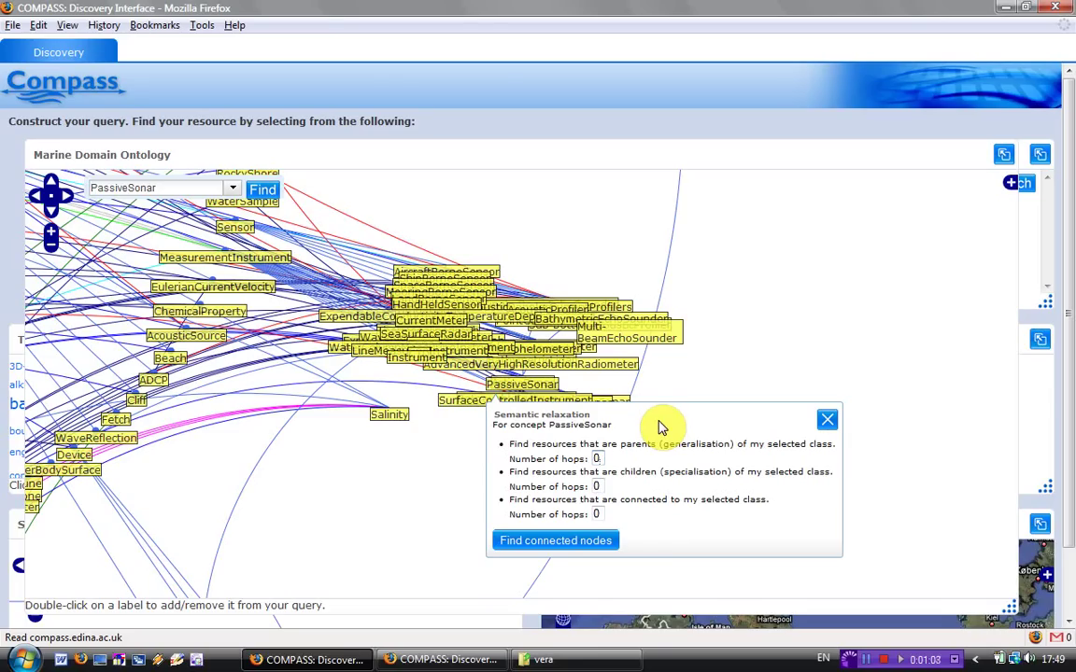
{"action": "key", "text": "BackSpace"}
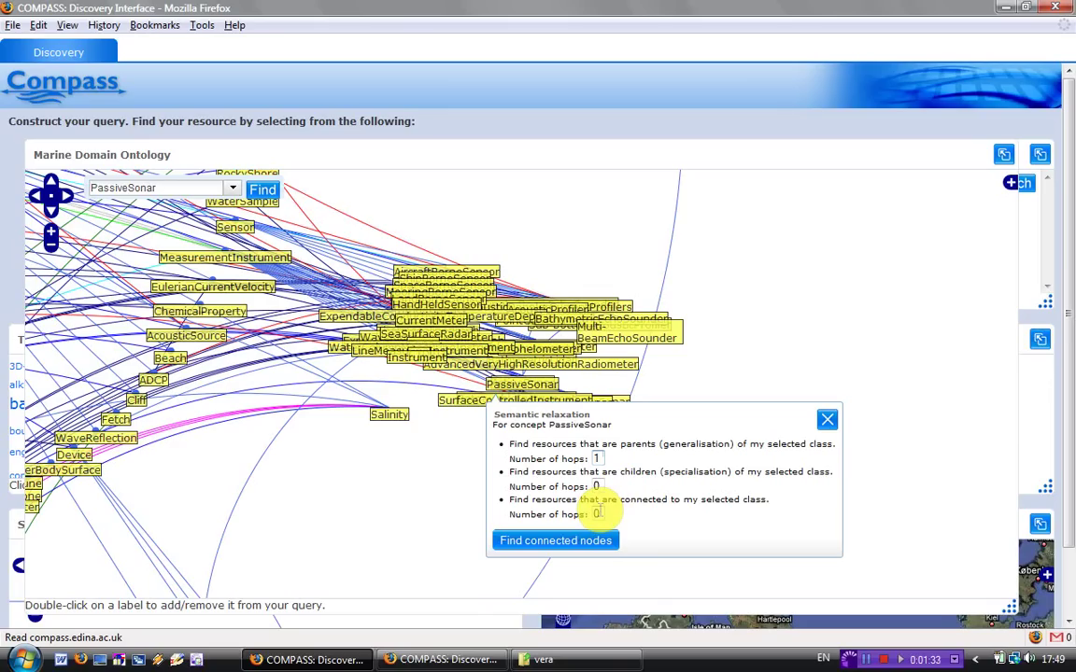
{"action": "double_click", "coordinate": [596, 514]}
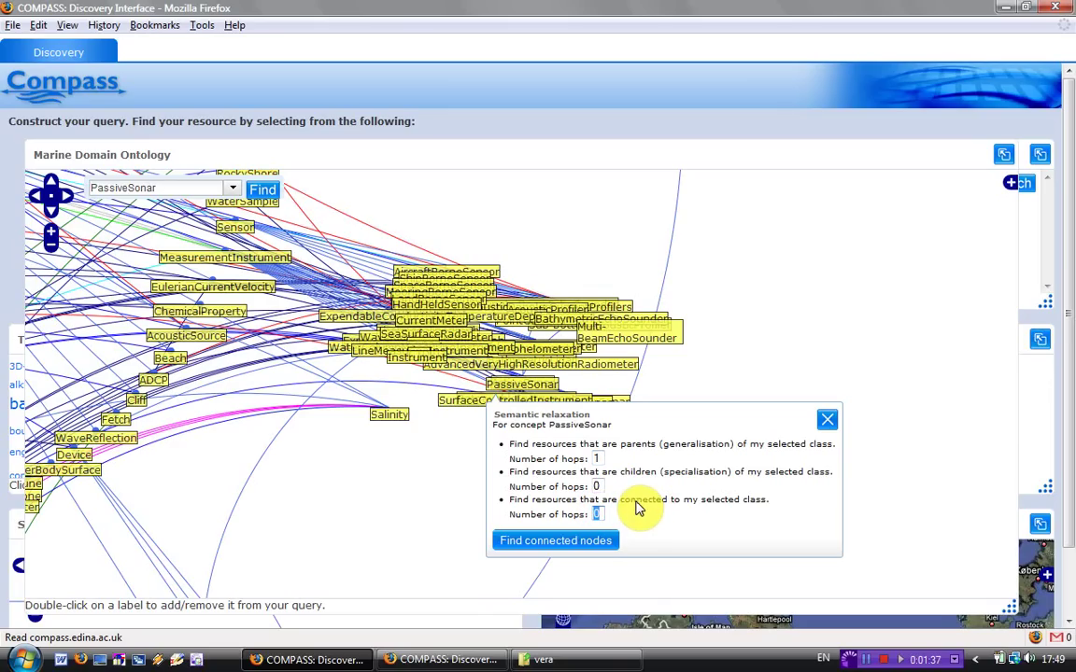
{"action": "type", "text": "1"}
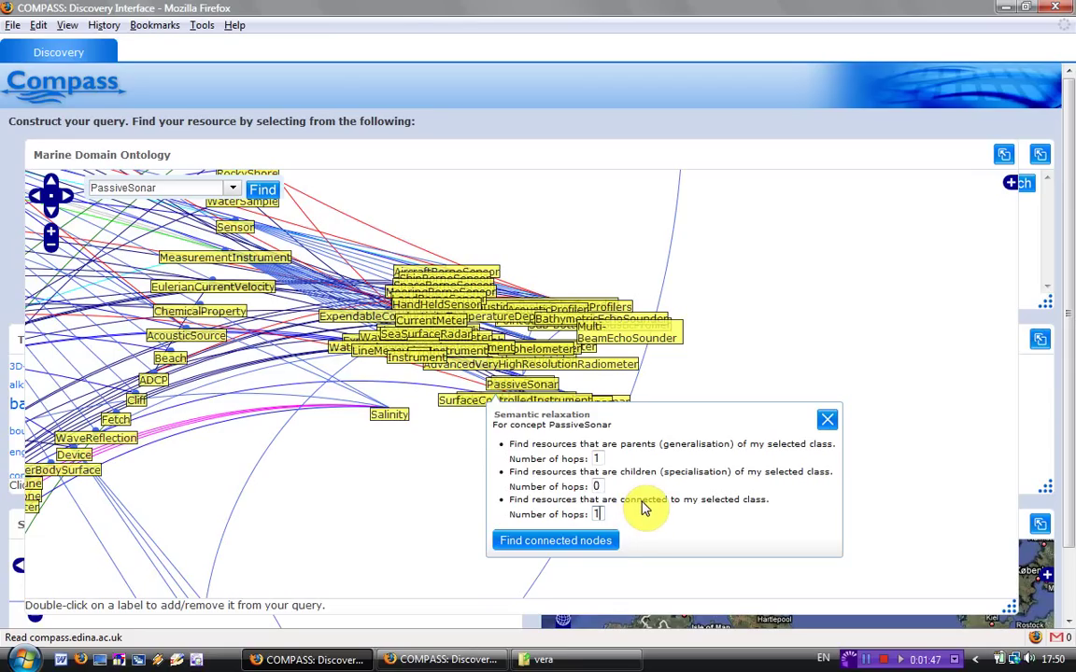
Apply the relaxation to add Sonar and AcousticReceiver, shrink the ontology panel and move Tags Cloud up
{"action": "left_click", "coordinate": [603, 541]}
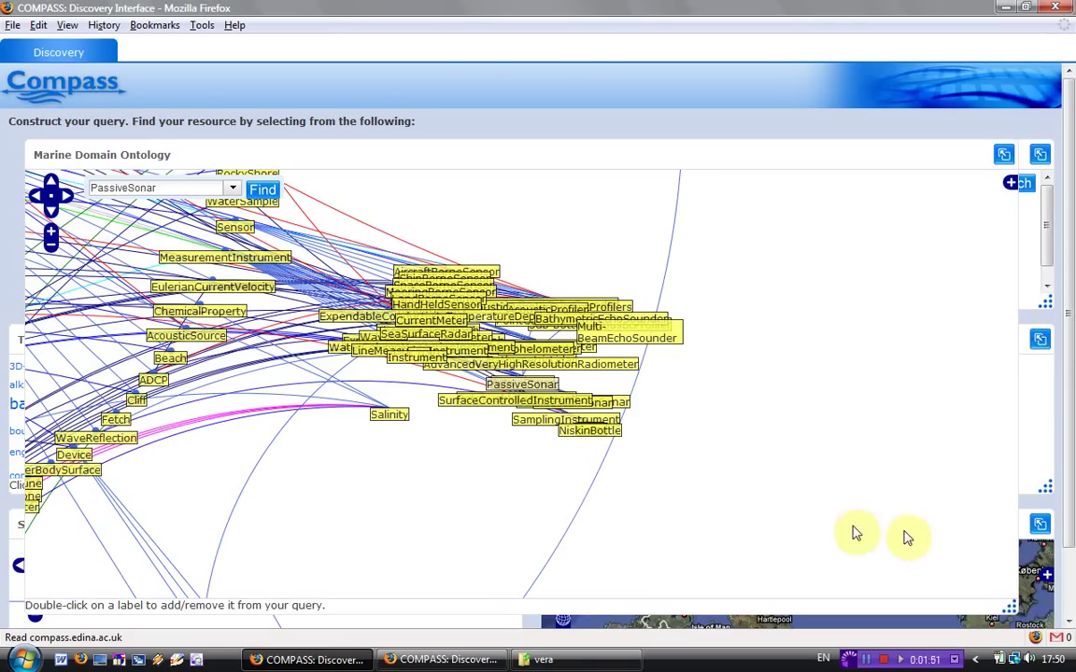
{"action": "left_click_drag", "start_coordinate": [1016, 596], "coordinate": [498, 269]}
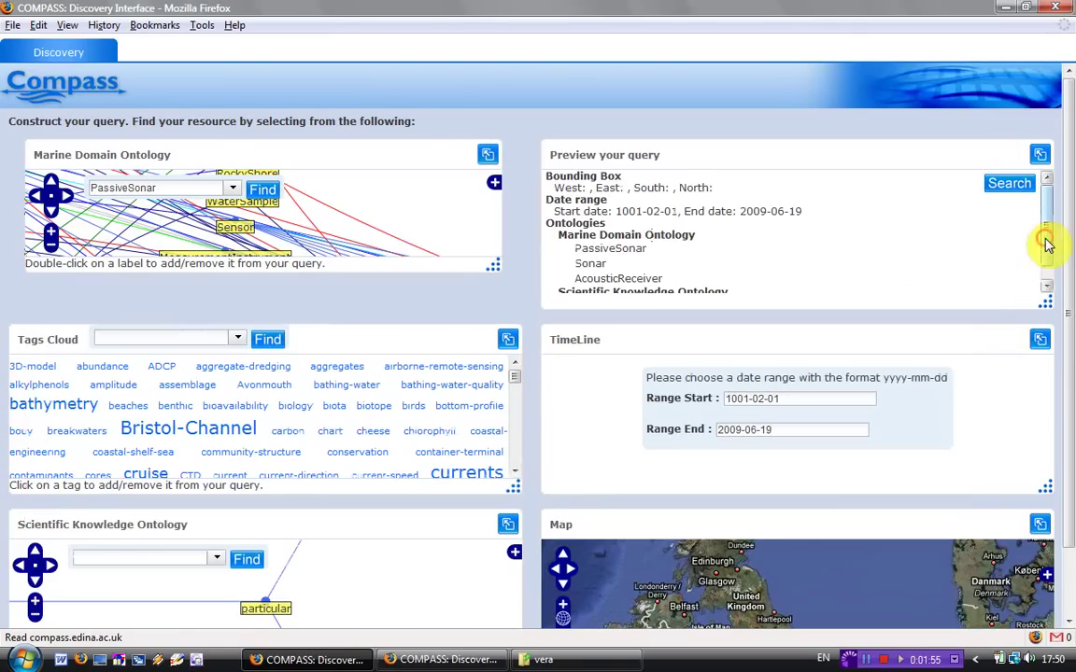
{"action": "scroll", "coordinate": [1051, 257], "scroll_direction": "down", "scroll_amount": 1}
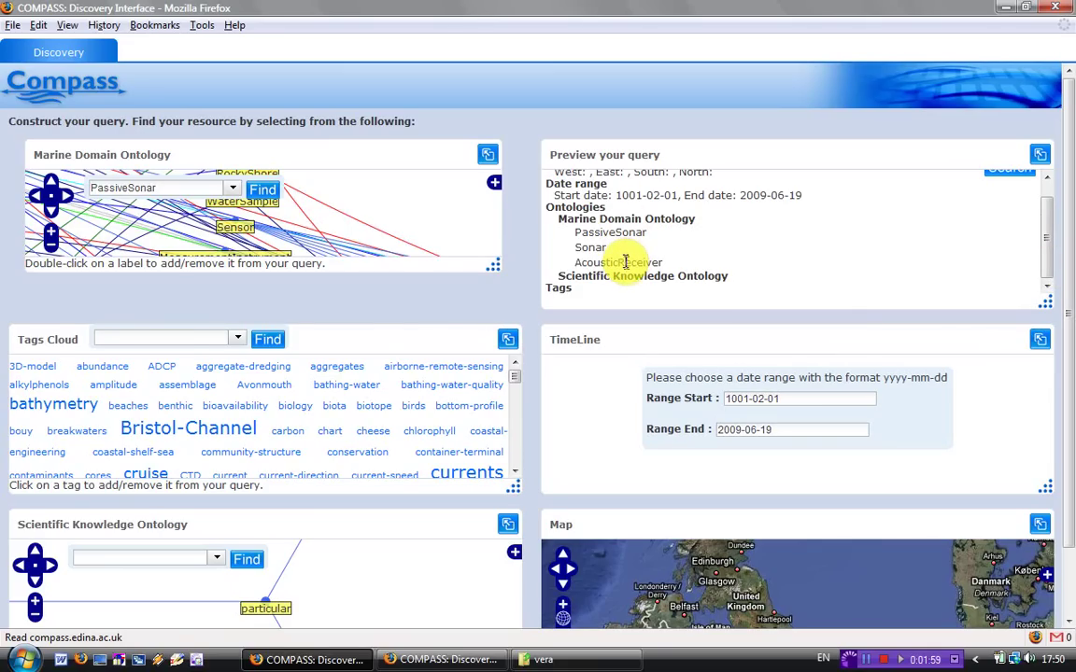
{"action": "mouse_move", "coordinate": [468, 295]}
{"action": "left_mouse_down"}
{"action": "mouse_move", "coordinate": [442, 307]}
{"action": "mouse_move", "coordinate": [459, 292]}
{"action": "mouse_move", "coordinate": [492, 187]}
{"action": "left_mouse_up"}
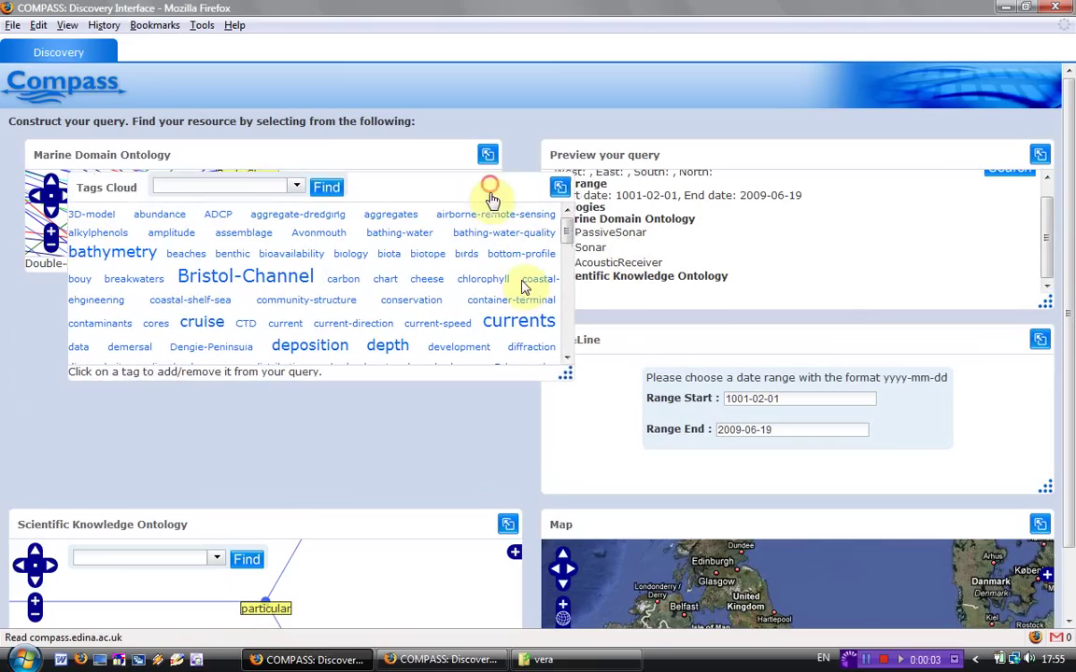
Enlarge the Tags Cloud, add the depth tag to the query, then shrink the panel again
{"action": "left_click", "coordinate": [568, 376]}
{"action": "left_click_drag", "start_coordinate": [666, 425], "coordinate": [991, 596]}
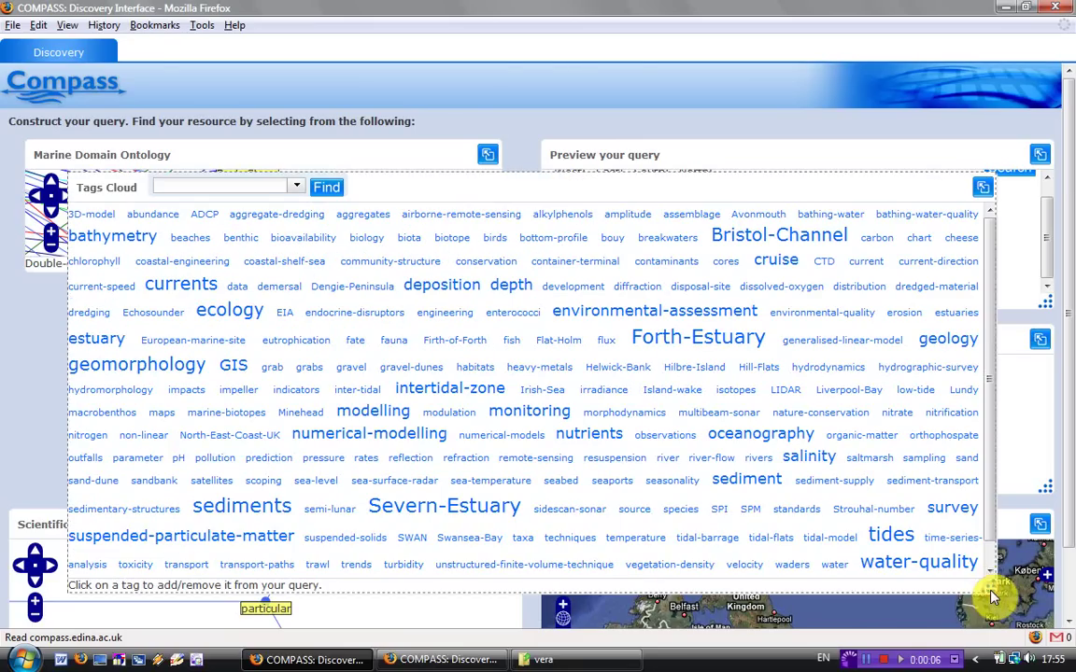
{"action": "left_click", "coordinate": [521, 289]}
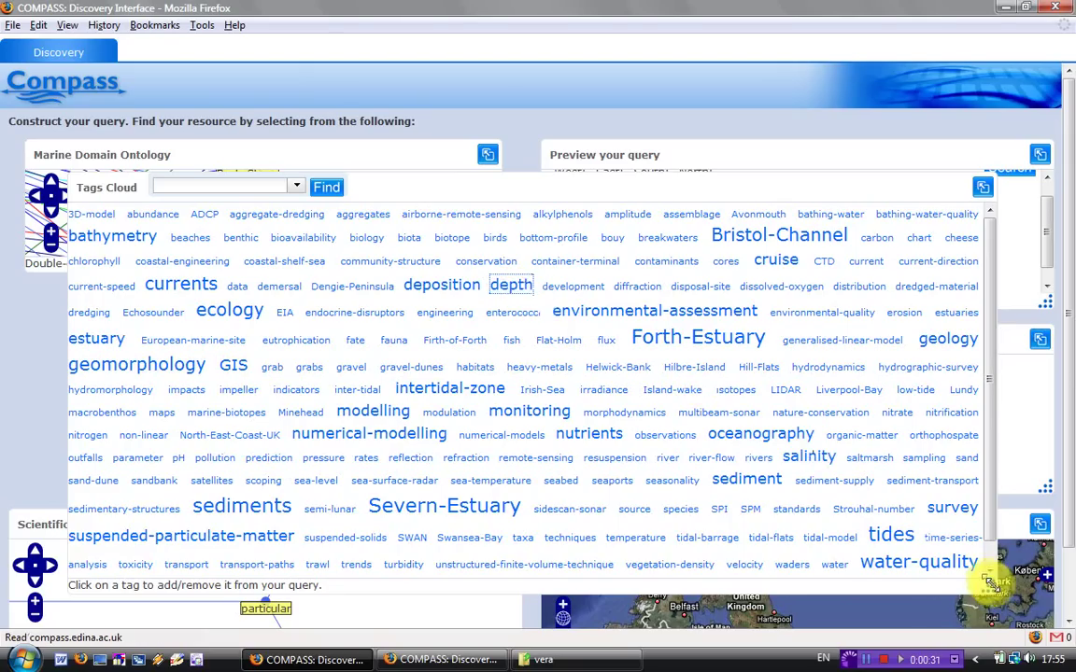
{"action": "left_click_drag", "start_coordinate": [707, 439], "coordinate": [631, 422]}
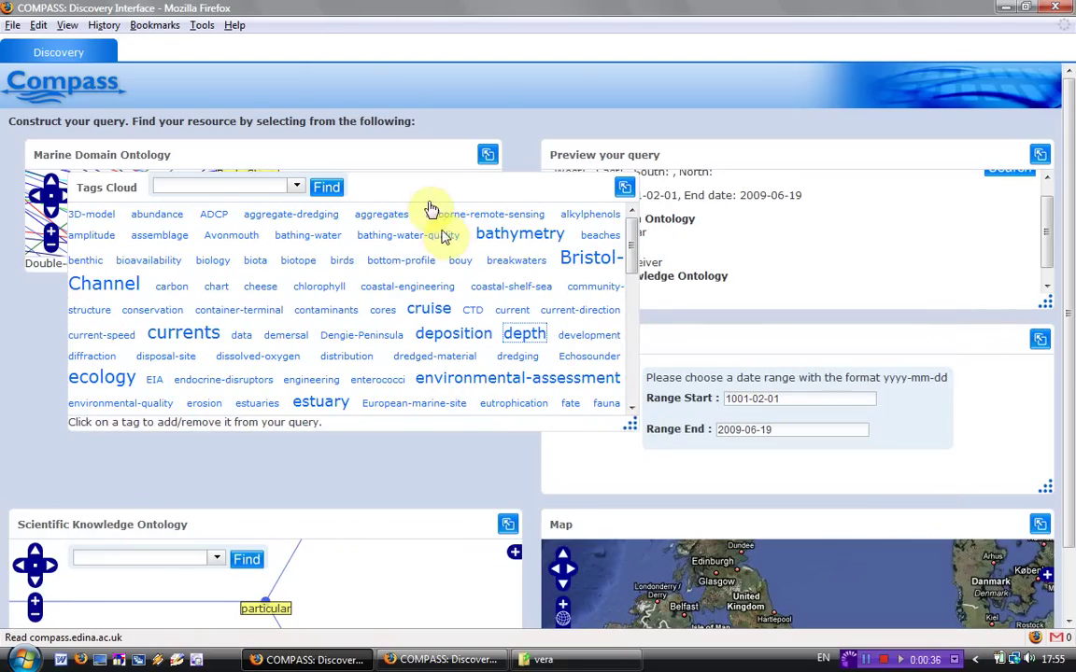
Add the deposition tag beside depth, restore the Tags Cloud, and maximise the Scientific Knowledge Ontology panel
{"action": "left_click_drag", "start_coordinate": [428, 187], "coordinate": [360, 260]}
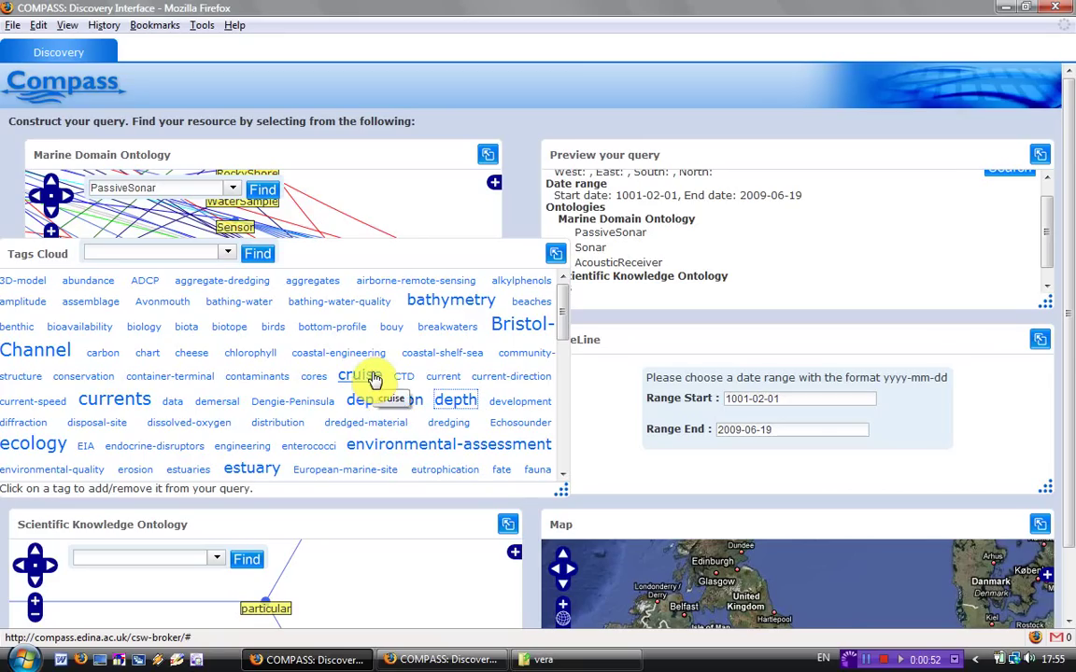
{"action": "left_click", "coordinate": [379, 401]}
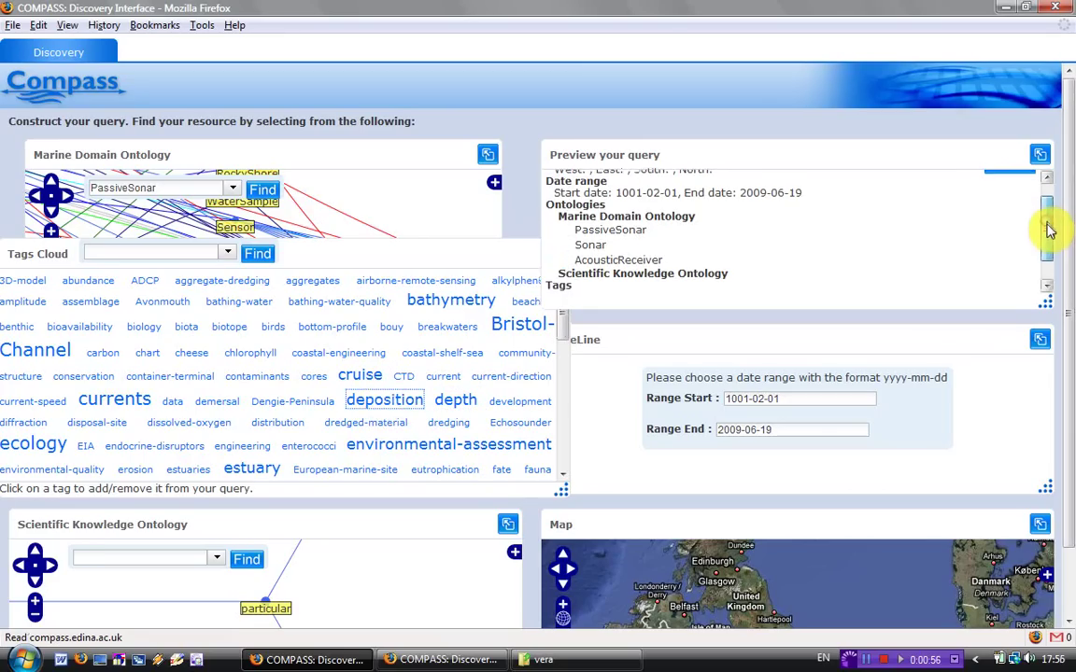
{"action": "scroll", "coordinate": [1053, 241], "scroll_direction": "down", "scroll_amount": 1}
{"action": "left_click_drag", "start_coordinate": [1053, 241], "coordinate": [1052, 254]}
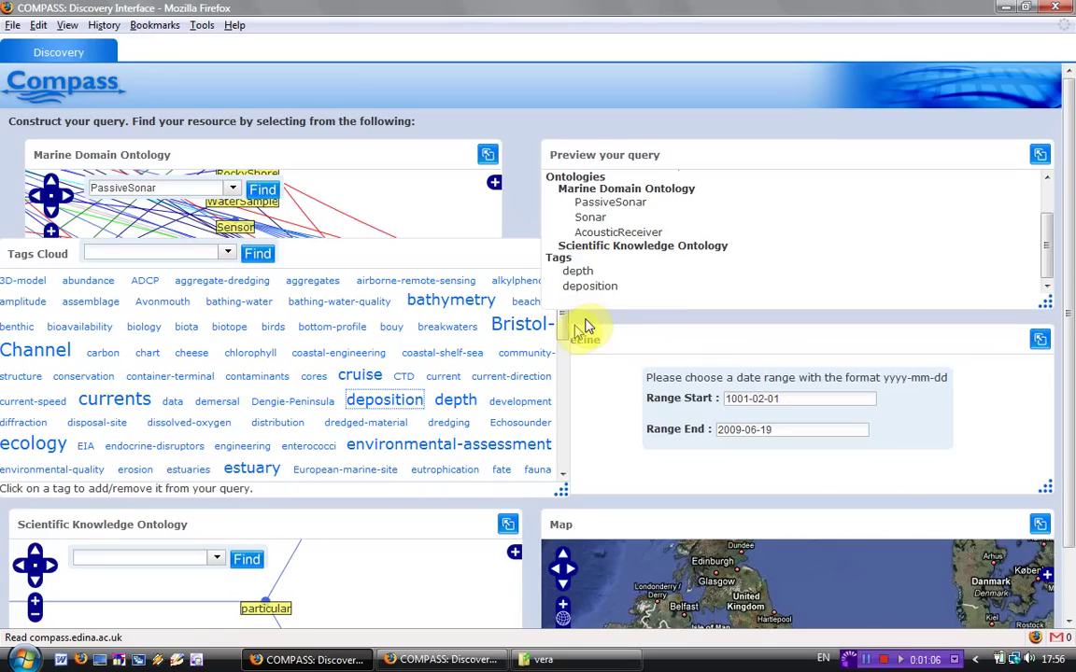
{"action": "left_click", "coordinate": [411, 409]}
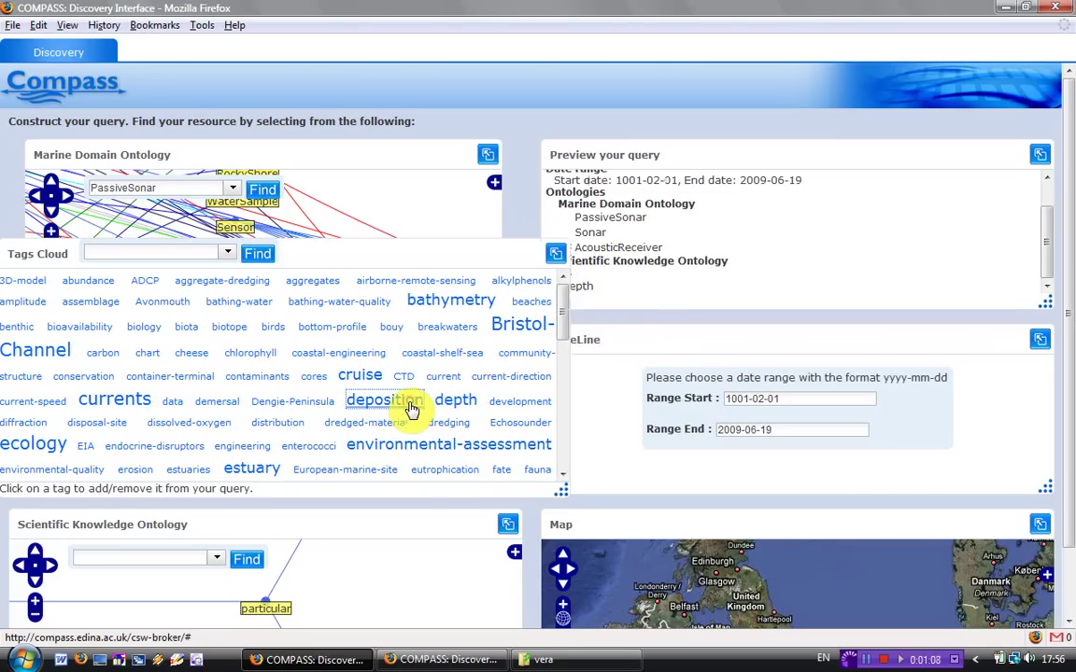
{"action": "left_click_drag", "start_coordinate": [576, 154], "coordinate": [570, 141]}
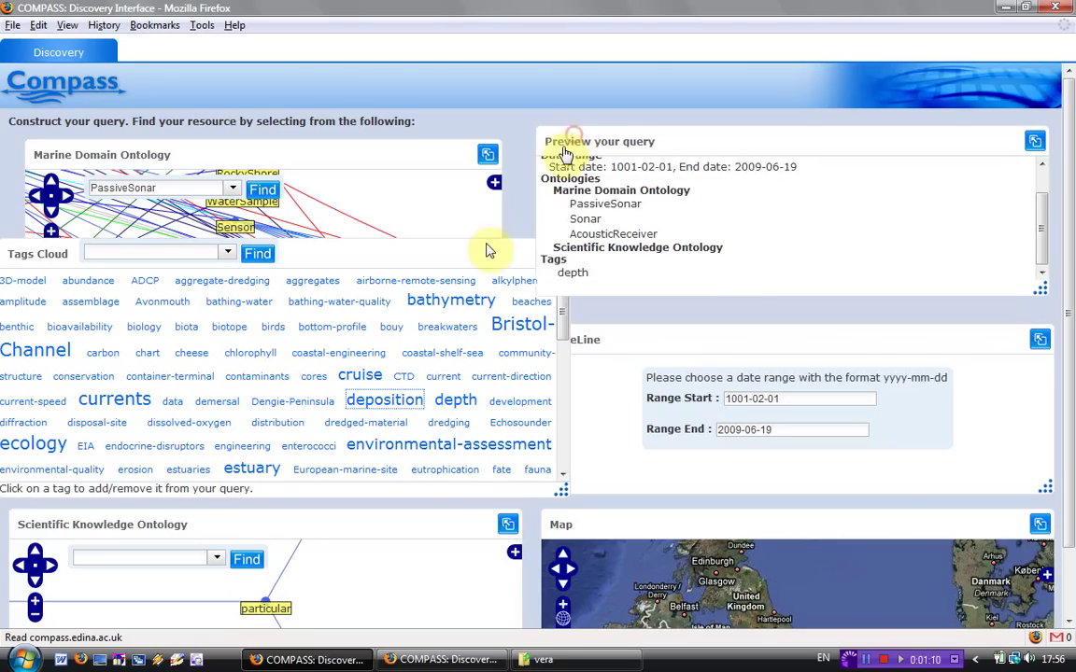
{"action": "left_click", "coordinate": [412, 403]}
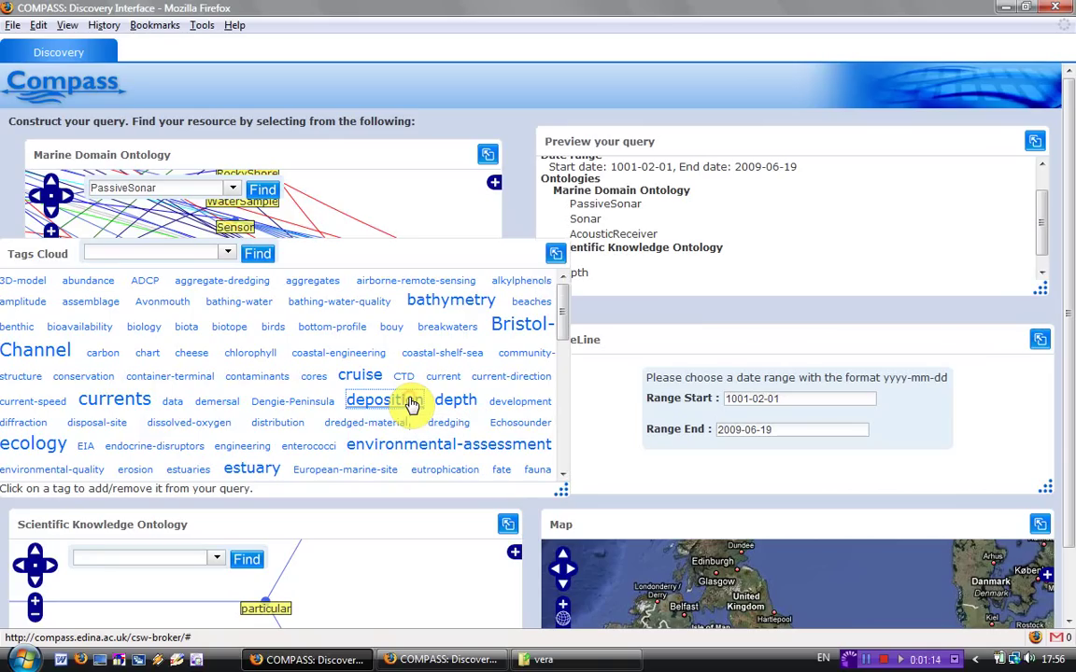
{"action": "scroll", "coordinate": [1039, 234], "scroll_direction": "down", "scroll_amount": 1}
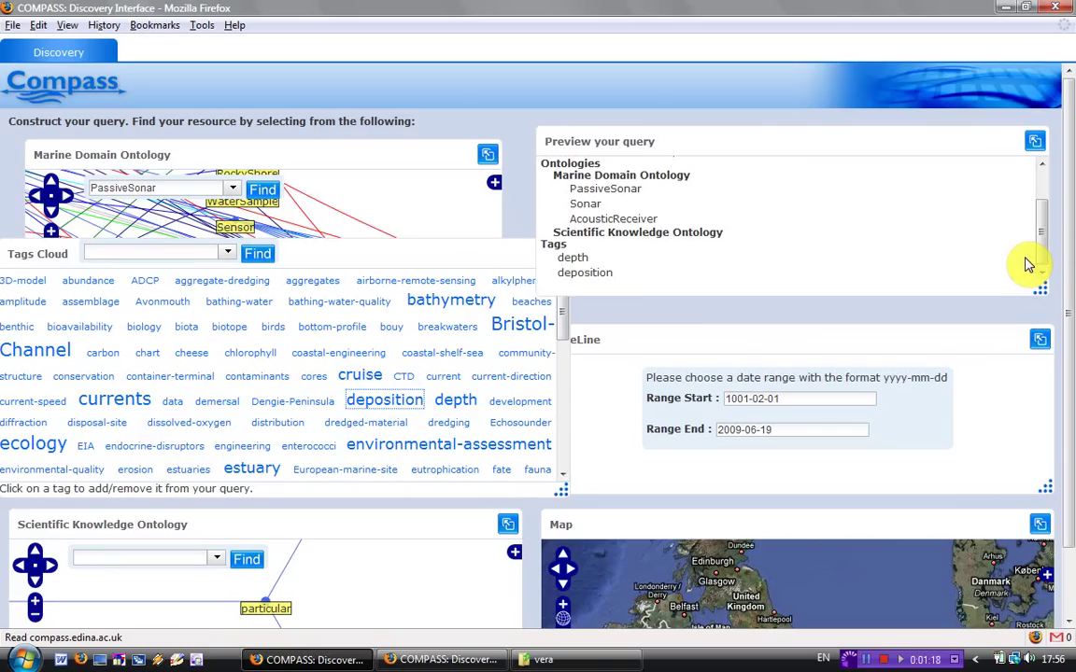
{"action": "left_click", "coordinate": [512, 266]}
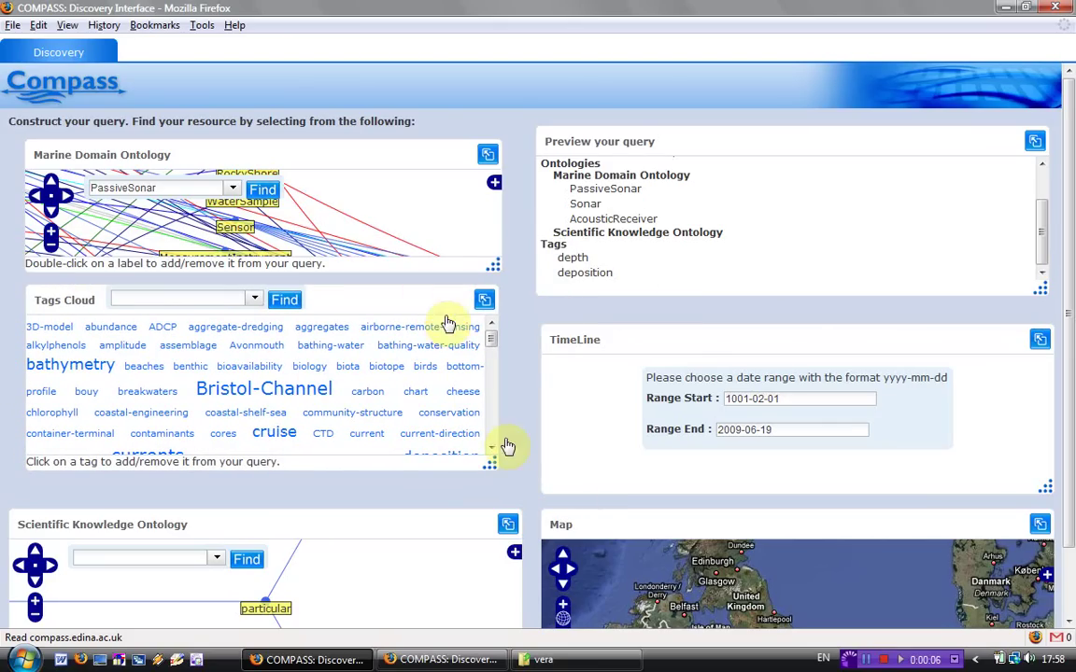
{"action": "left_click", "coordinate": [507, 524]}
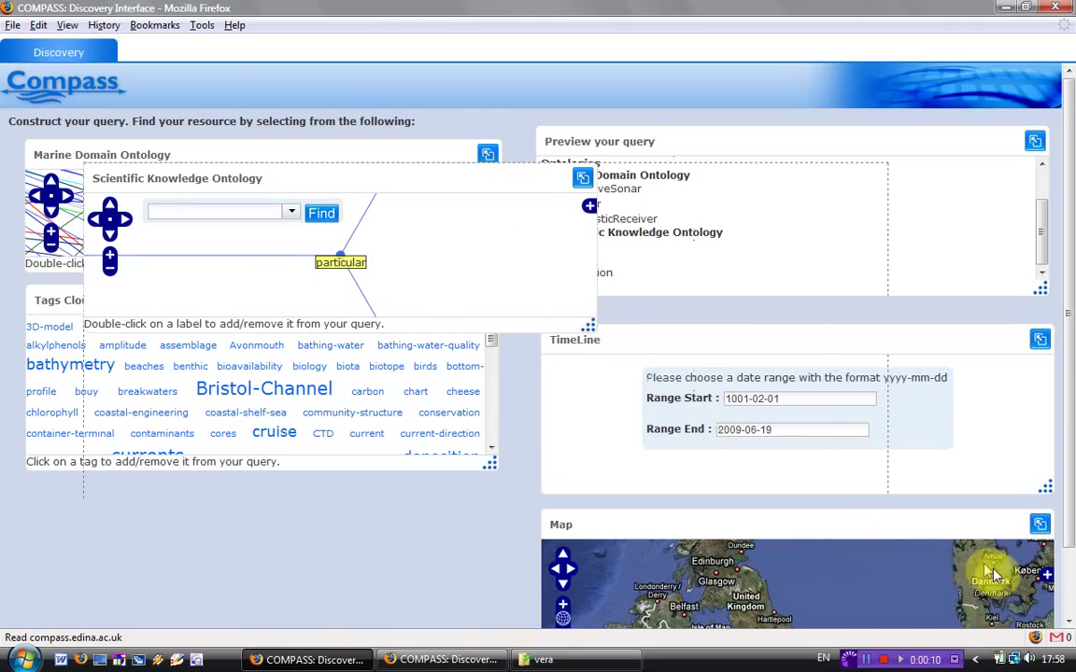
Stretch the Scientific Knowledge Ontology graph around 'particular' across the page and focus its search box
{"action": "left_click_drag", "start_coordinate": [1021, 601], "coordinate": [1010, 592]}
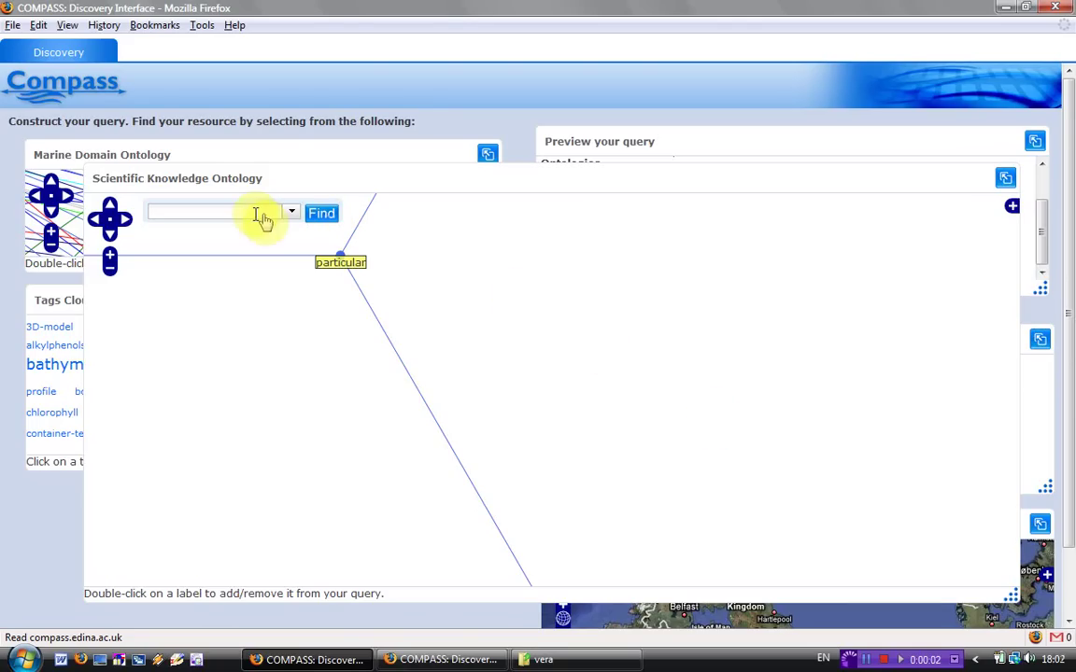
{"action": "left_click", "coordinate": [254, 215]}
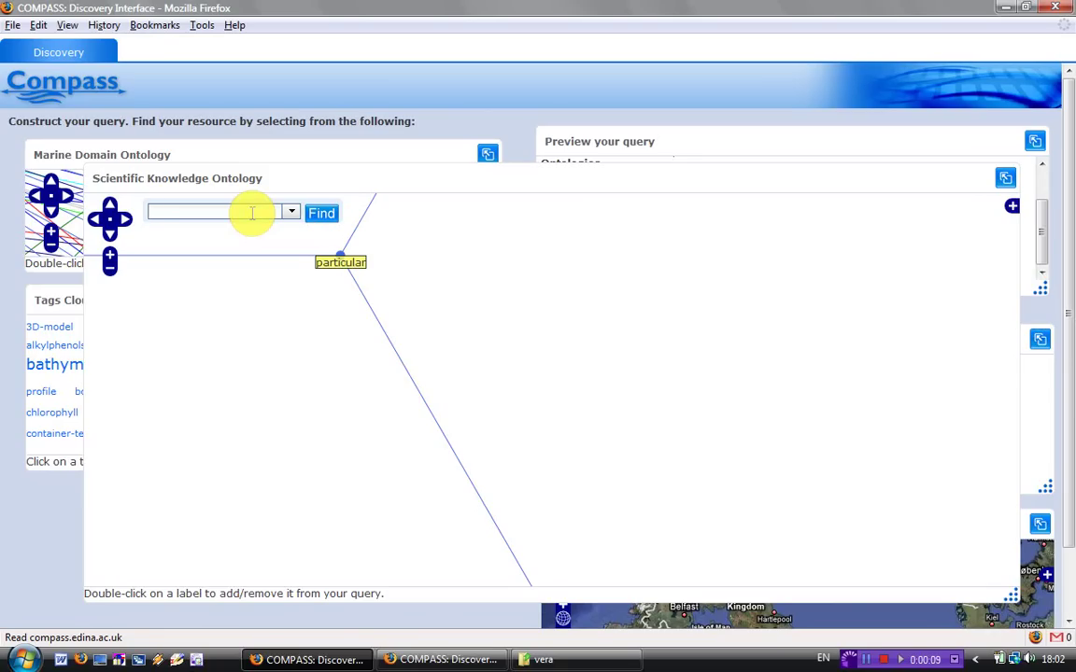
Search 'analysis', locate Image_Analysis in the graph, and open its semantic relaxation options
{"action": "type", "text": "analysis"}
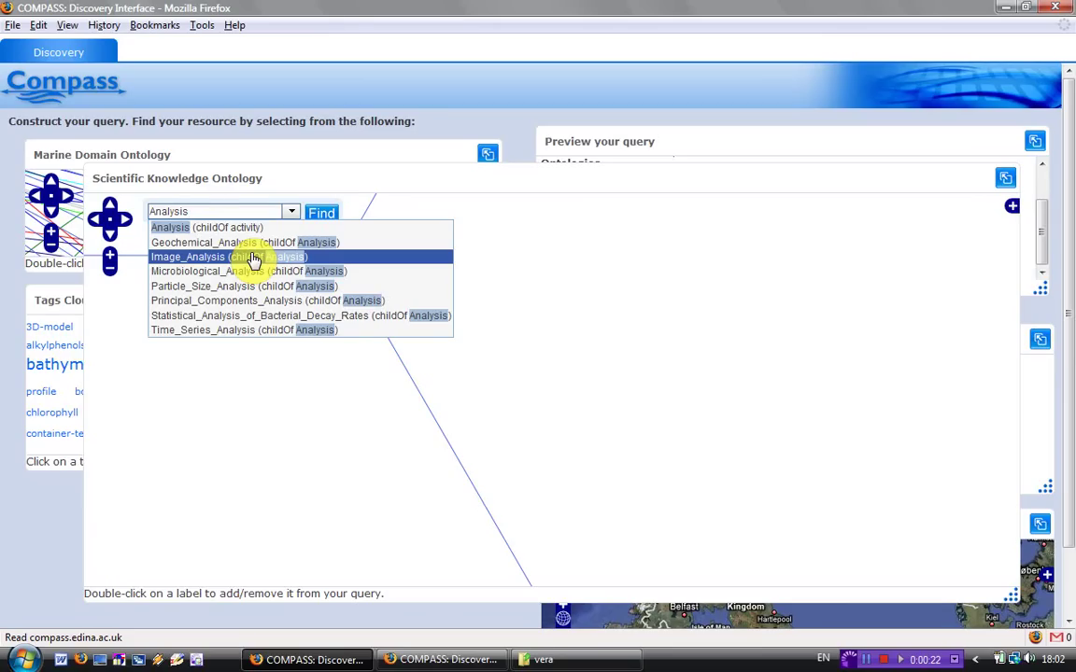
{"action": "left_click", "coordinate": [252, 258]}
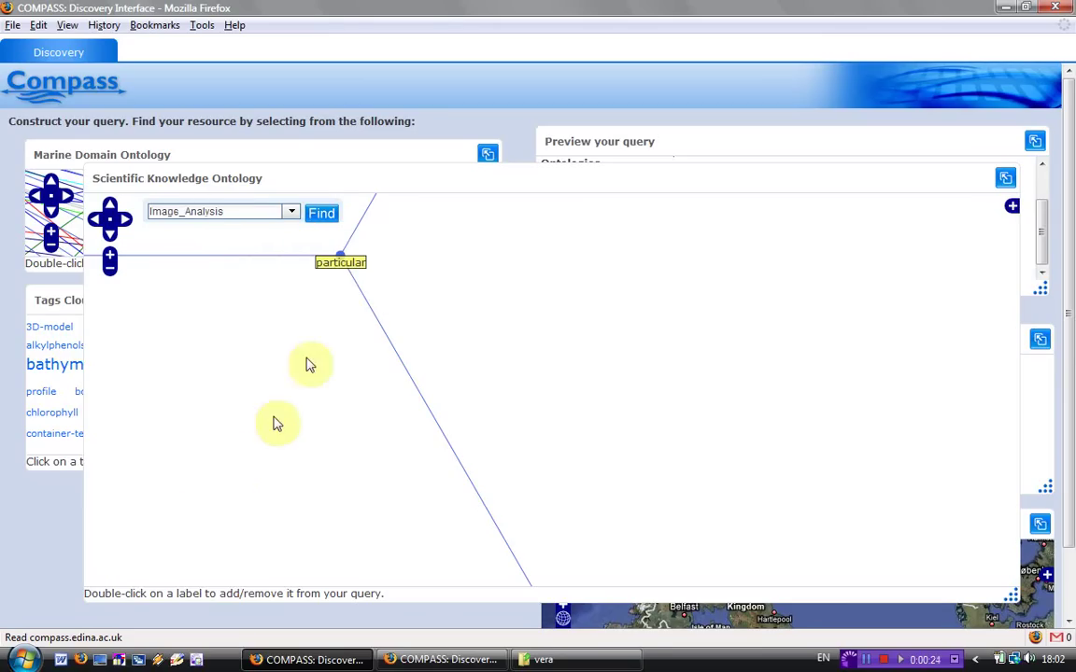
{"action": "left_click", "coordinate": [321, 213]}
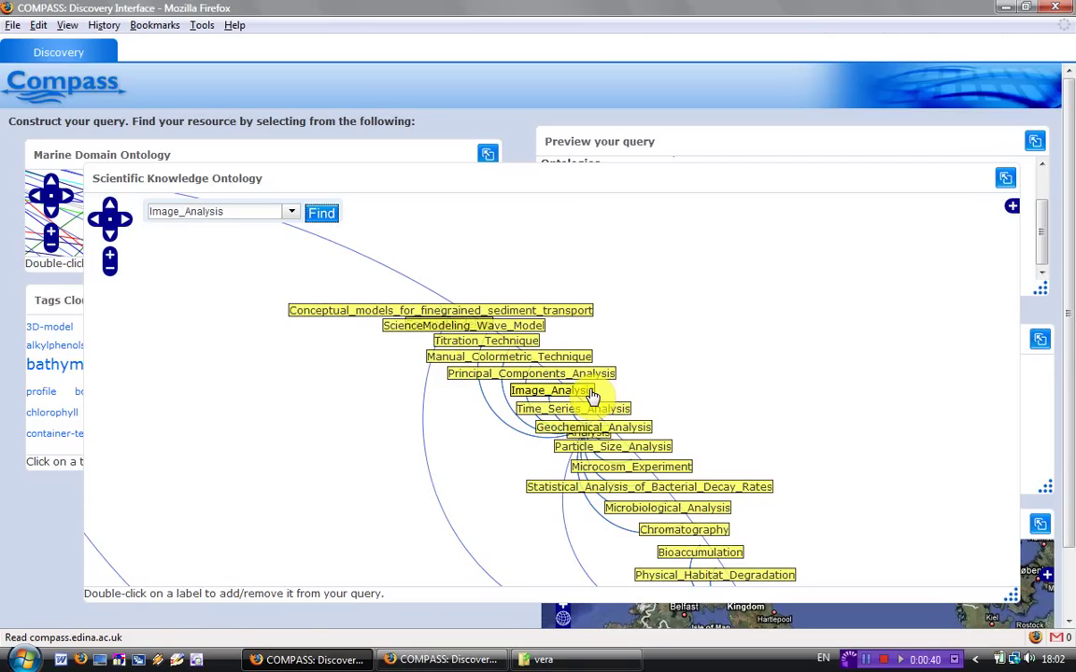
{"action": "left_click", "coordinate": [592, 396]}
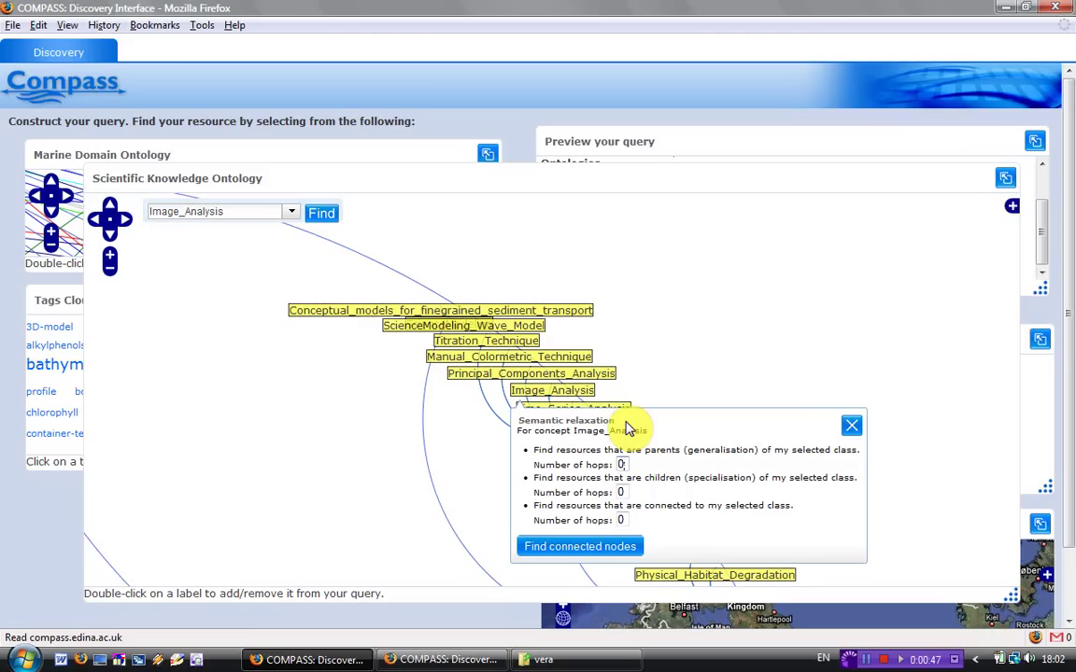
Relax Image_Analysis by 1 parent hop, with child and connected hops at 0, and find connected nodes
{"action": "key", "text": "BackSpace"}
{"action": "type", "text": "1"}
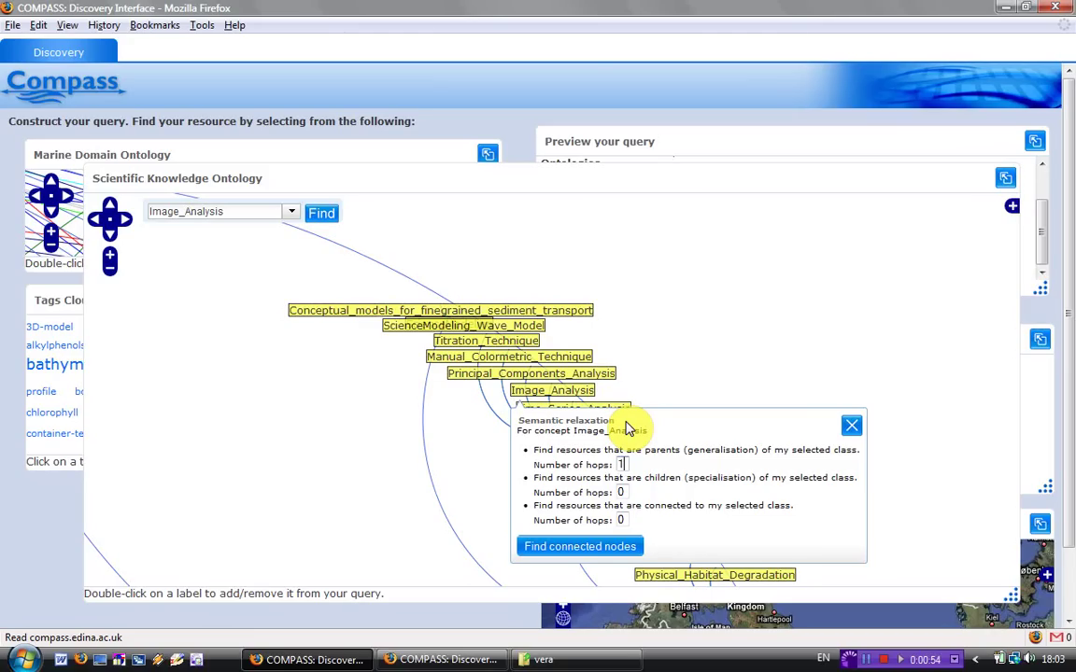
{"action": "double_click", "coordinate": [620, 491]}
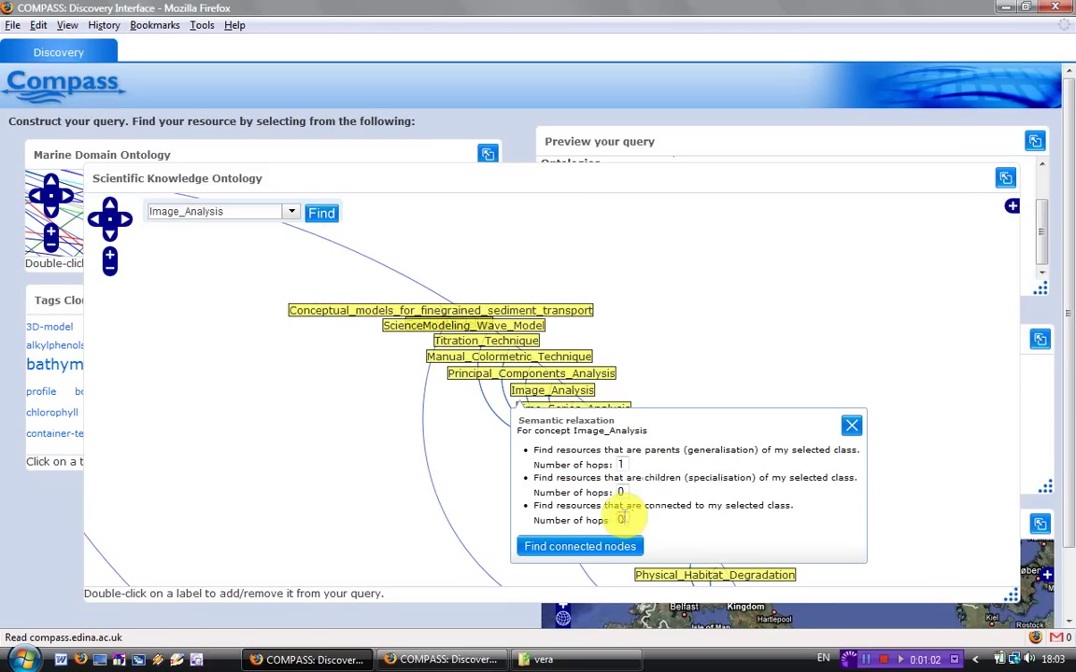
{"action": "left_click", "coordinate": [563, 547]}
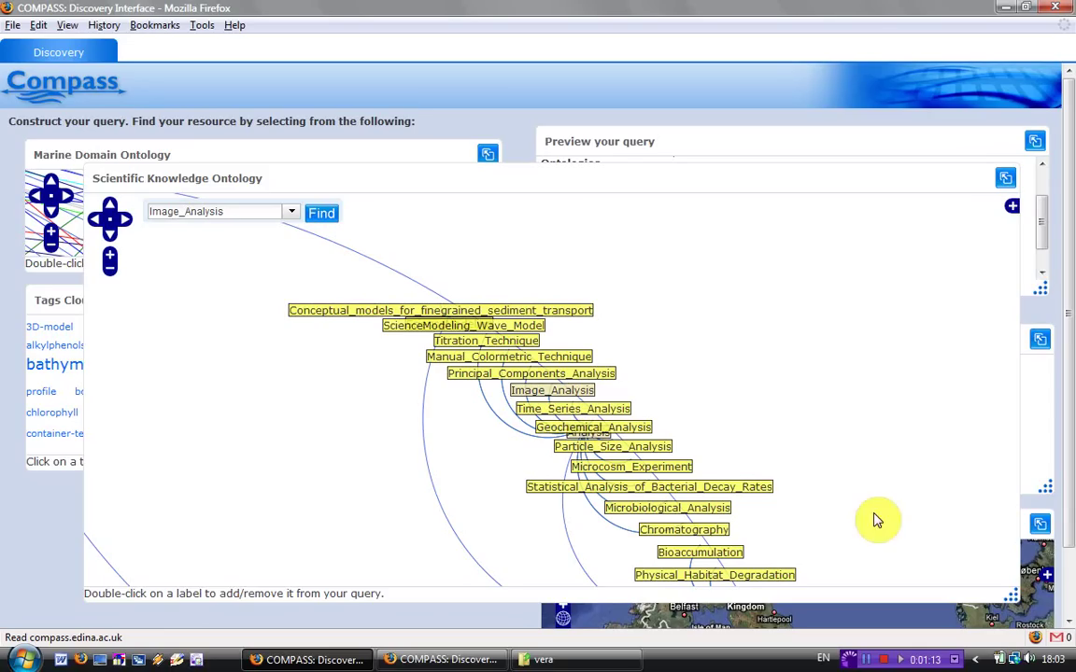
Shrink the Scientific Knowledge Ontology panel and re-dock the resized query preview above the TimeLine
{"action": "left_click", "coordinate": [1012, 594]}
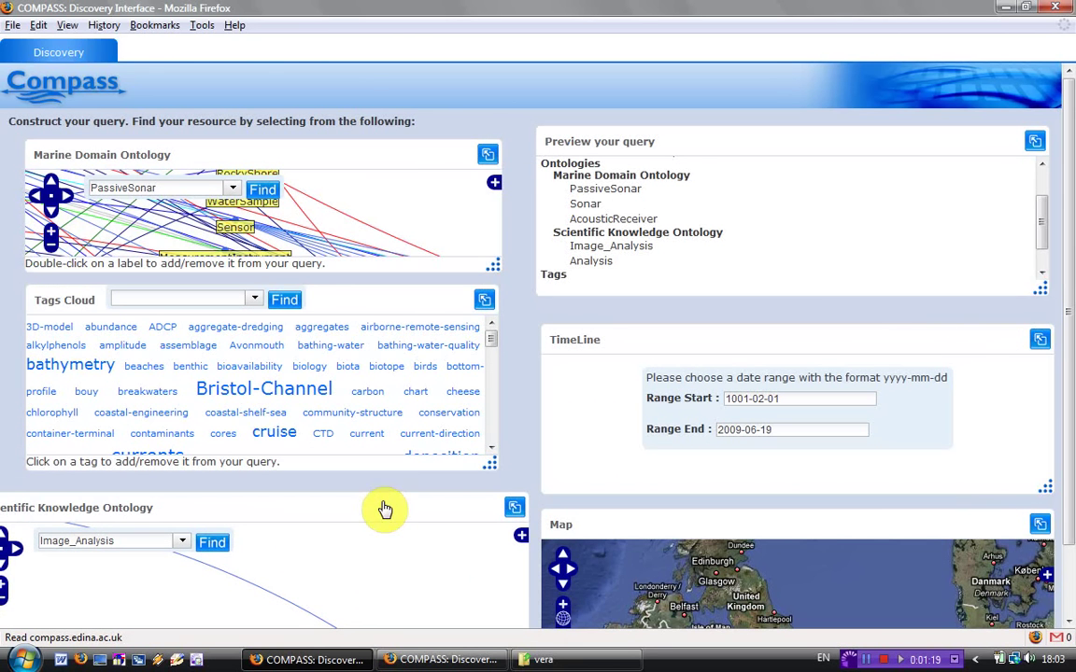
{"action": "left_click_drag", "start_coordinate": [669, 145], "coordinate": [517, 141]}
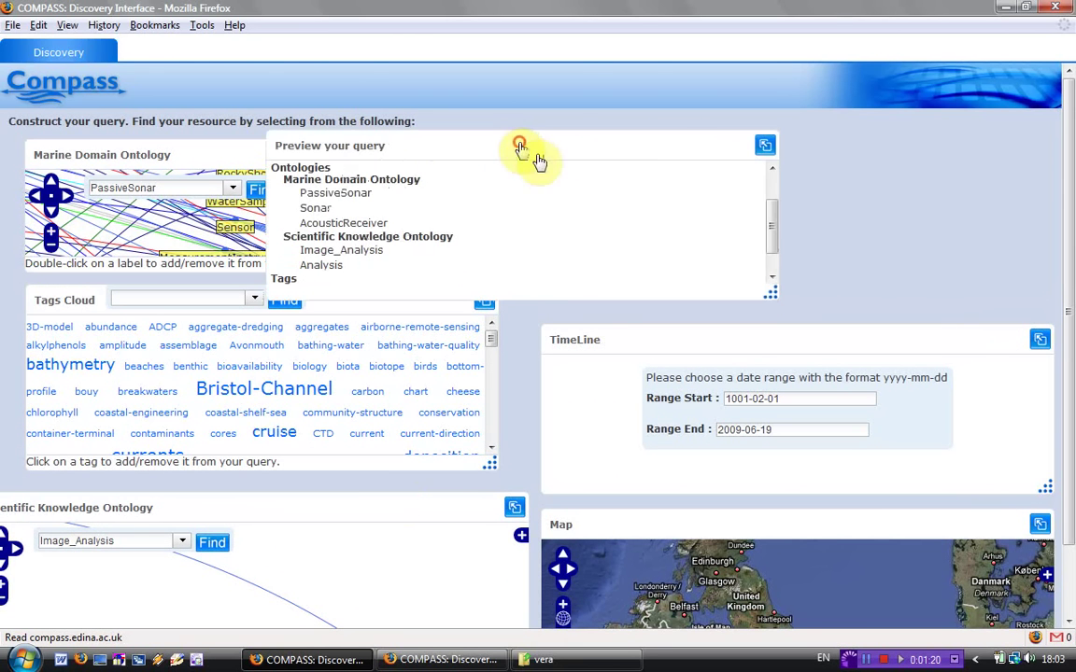
{"action": "left_click_drag", "start_coordinate": [769, 291], "coordinate": [827, 458]}
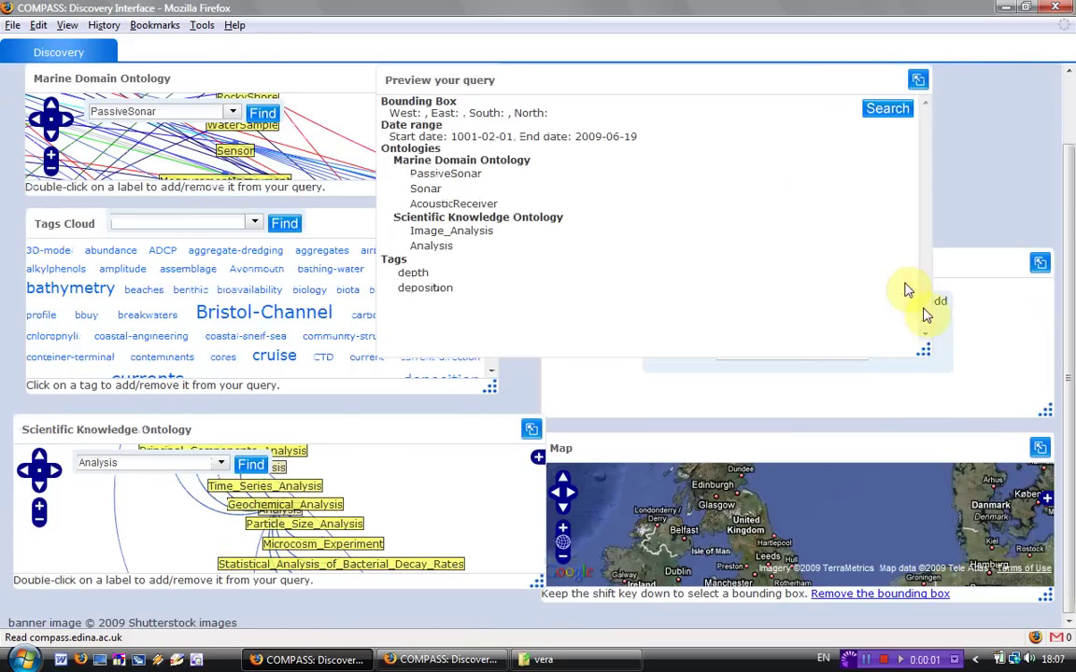
{"action": "left_click_drag", "start_coordinate": [834, 230], "coordinate": [841, 85]}
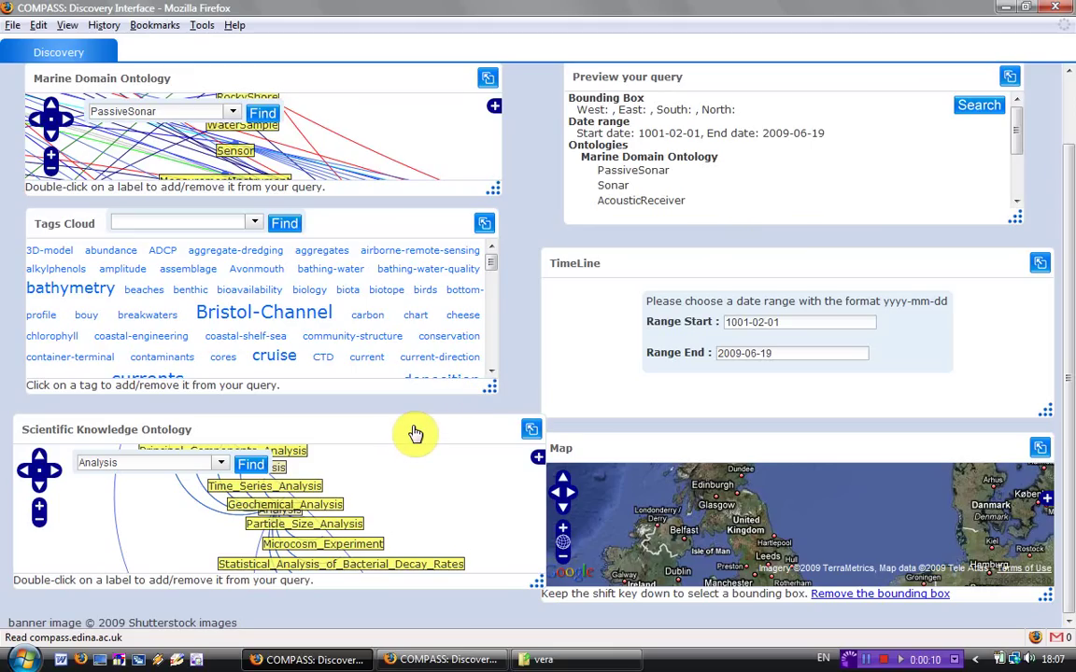
Pull the Scientific Knowledge Ontology panel over the page and enlarge it to show more concepts
{"action": "left_click_drag", "start_coordinate": [415, 435], "coordinate": [516, 159]}
{"action": "left_click_drag", "start_coordinate": [641, 299], "coordinate": [787, 474]}
{"action": "left_click_drag", "start_coordinate": [809, 512], "coordinate": [805, 511]}
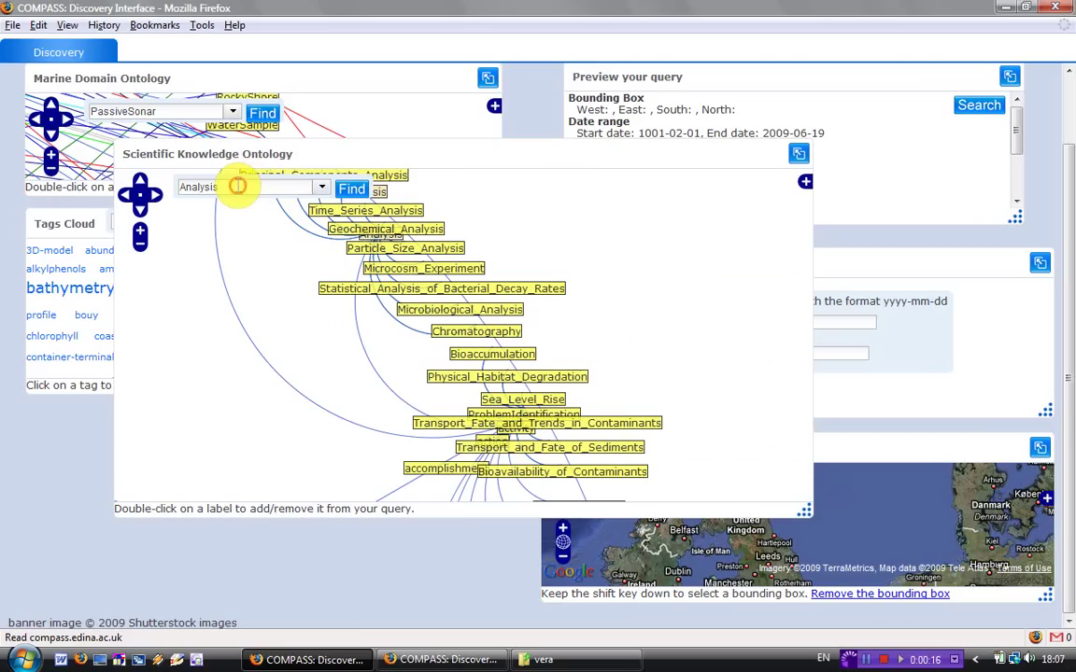
Search 'model', centre the graph on Numerical_Tidal_Model and open its semantic relaxation options
{"action": "key", "text": "BackSpace"}
{"action": "key", "text": "BackSpace"}
{"action": "key", "text": "BackSpace"}
{"action": "key", "text": "BackSpace"}
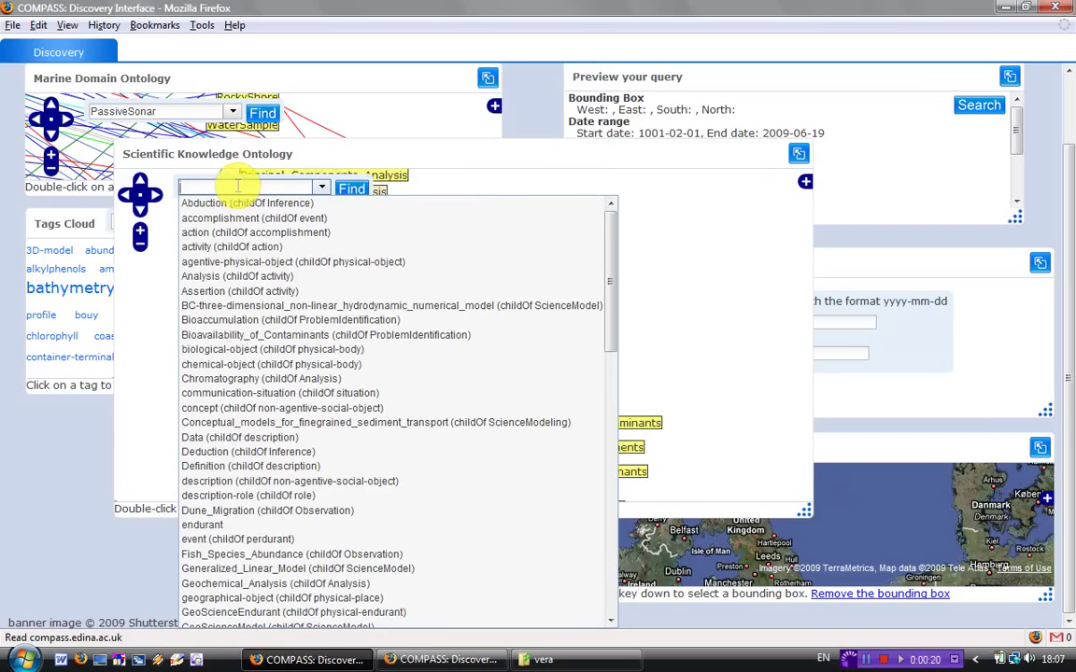
{"action": "type", "text": "model"}
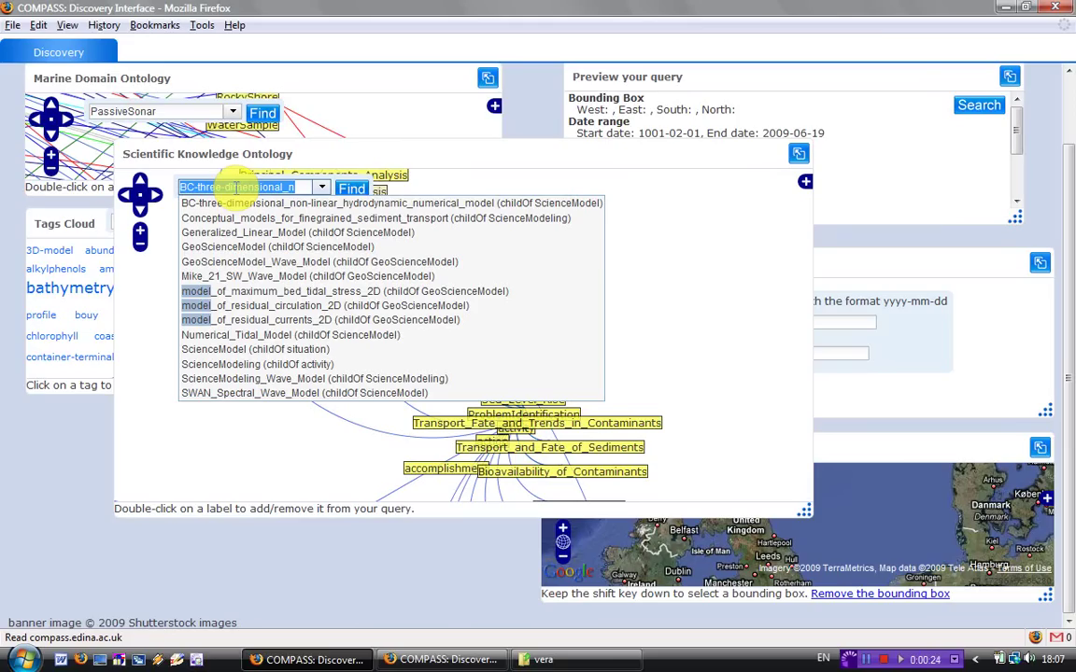
{"action": "left_click", "coordinate": [253, 340]}
{"action": "left_click", "coordinate": [356, 192]}
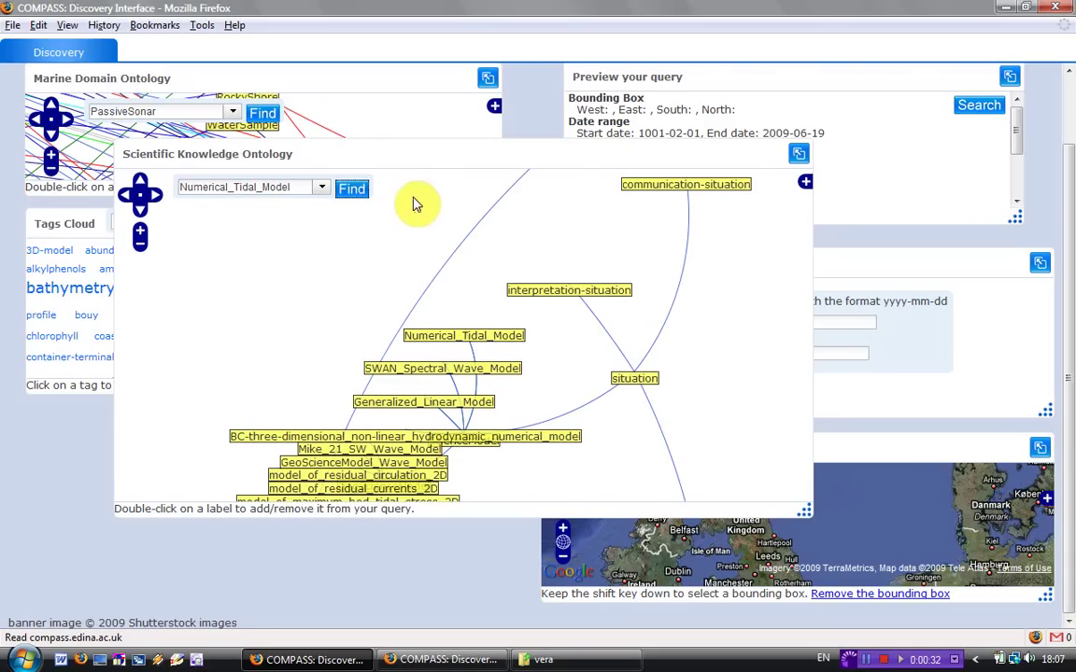
{"action": "left_click", "coordinate": [483, 341]}
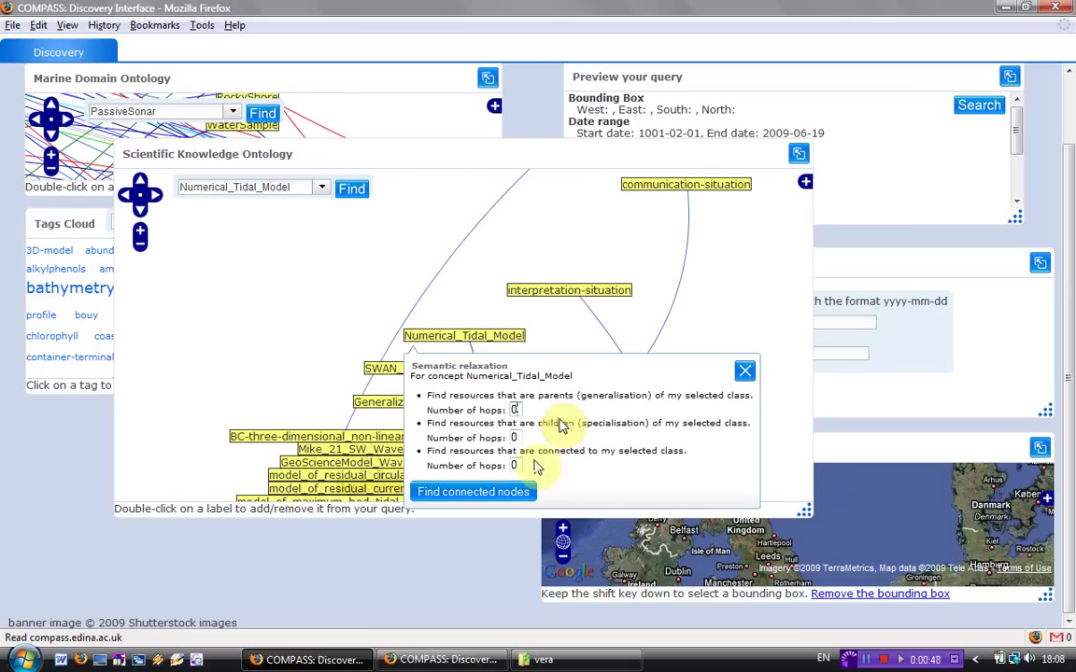
Close the relaxation options for Numerical_Tidal_Model and shrink the ontology panel back to compact size
{"action": "left_click", "coordinate": [520, 497]}
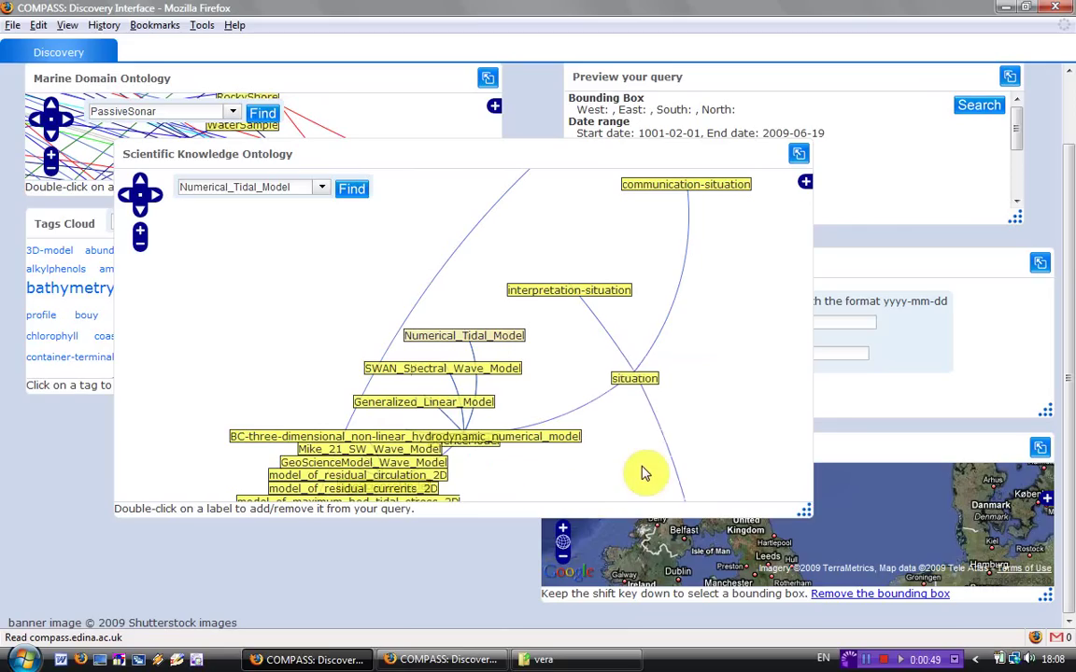
{"action": "left_click_drag", "start_coordinate": [803, 511], "coordinate": [344, 420]}
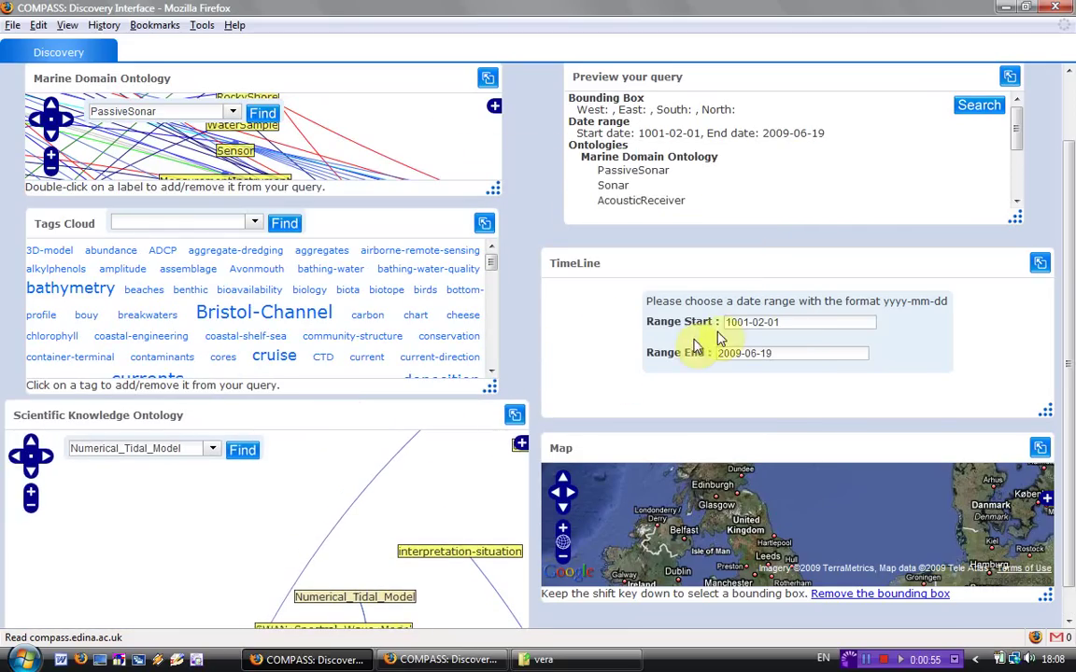
Enlarge the query preview to review Numerical_Tidal_Model, Image_Analysis and Analysis, then re-dock it compactly
{"action": "left_click_drag", "start_coordinate": [865, 82], "coordinate": [672, 108]}
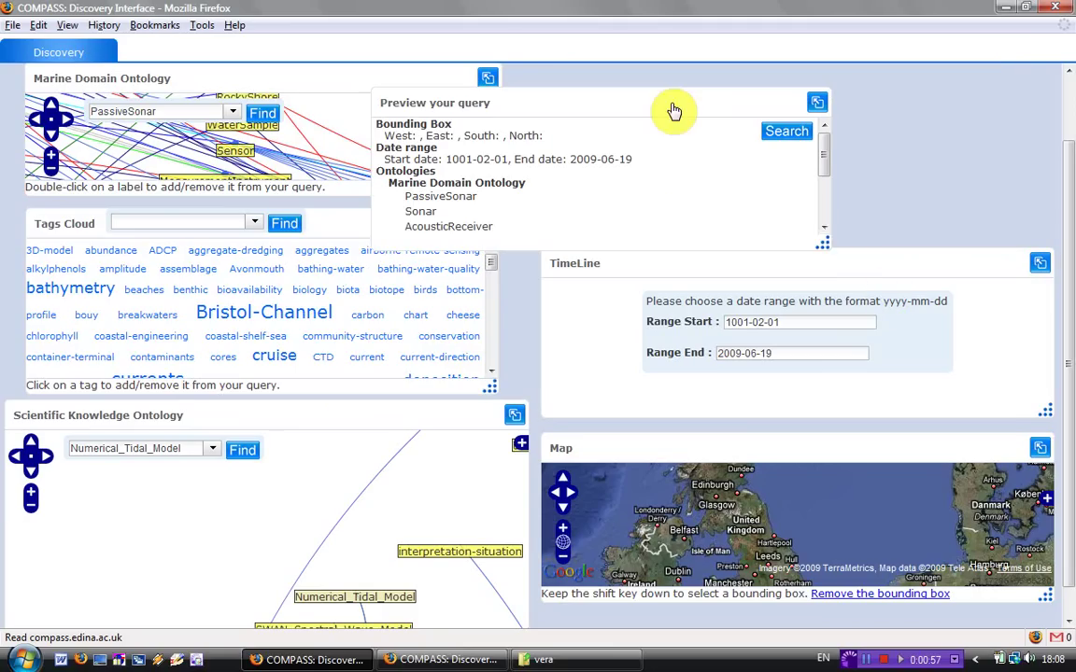
{"action": "left_click_drag", "start_coordinate": [825, 243], "coordinate": [918, 417]}
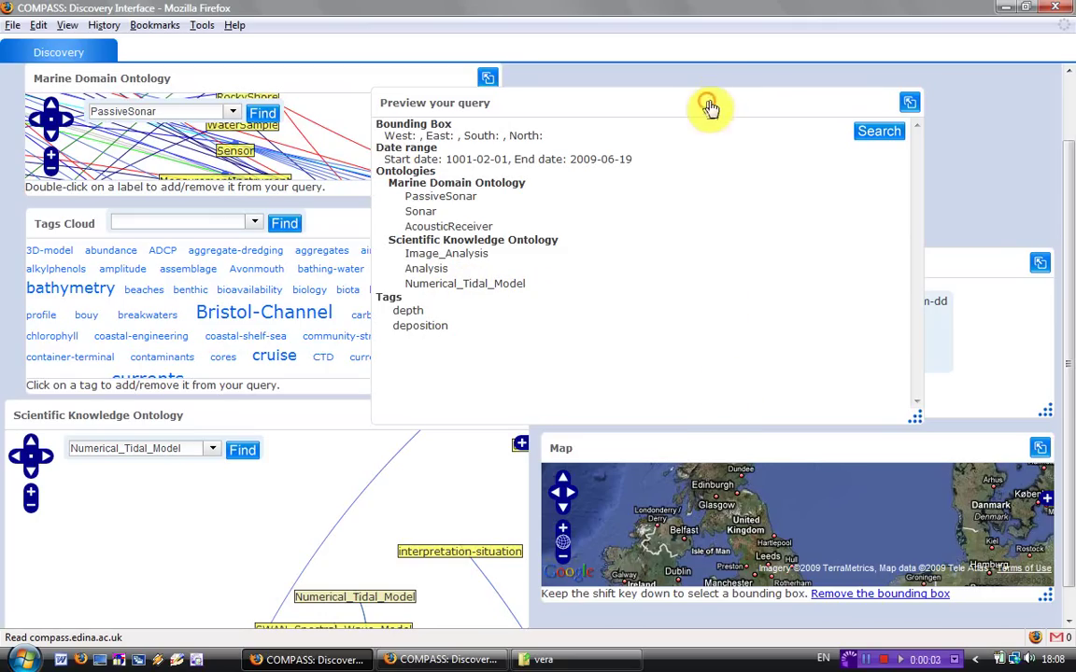
{"action": "left_click_drag", "start_coordinate": [710, 103], "coordinate": [845, 80]}
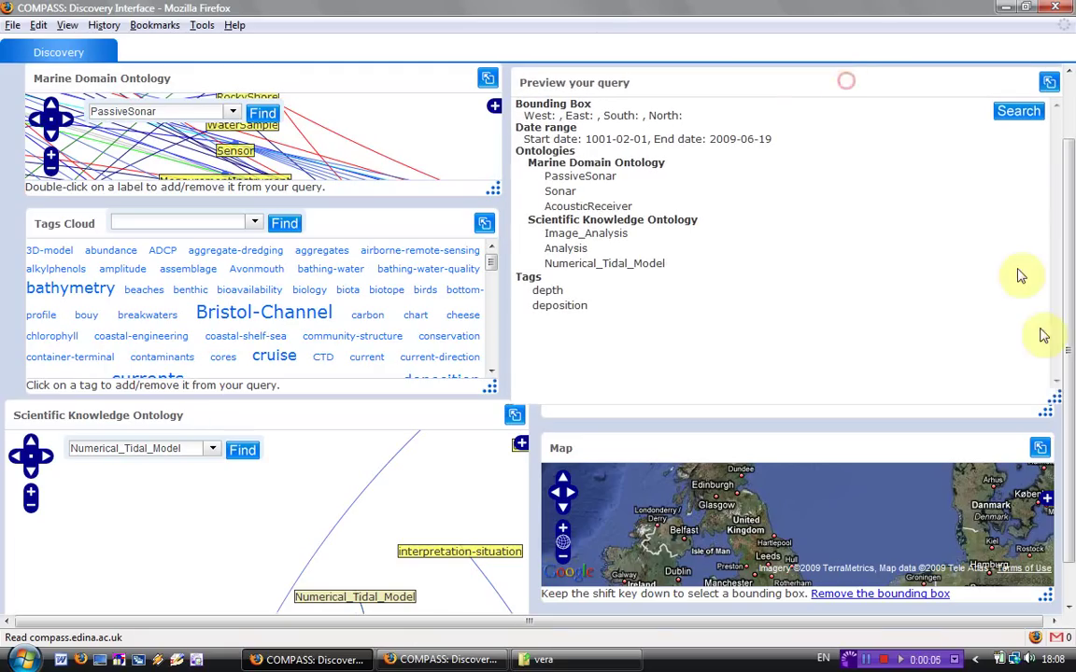
{"action": "left_click_drag", "start_coordinate": [1045, 403], "coordinate": [1071, 264]}
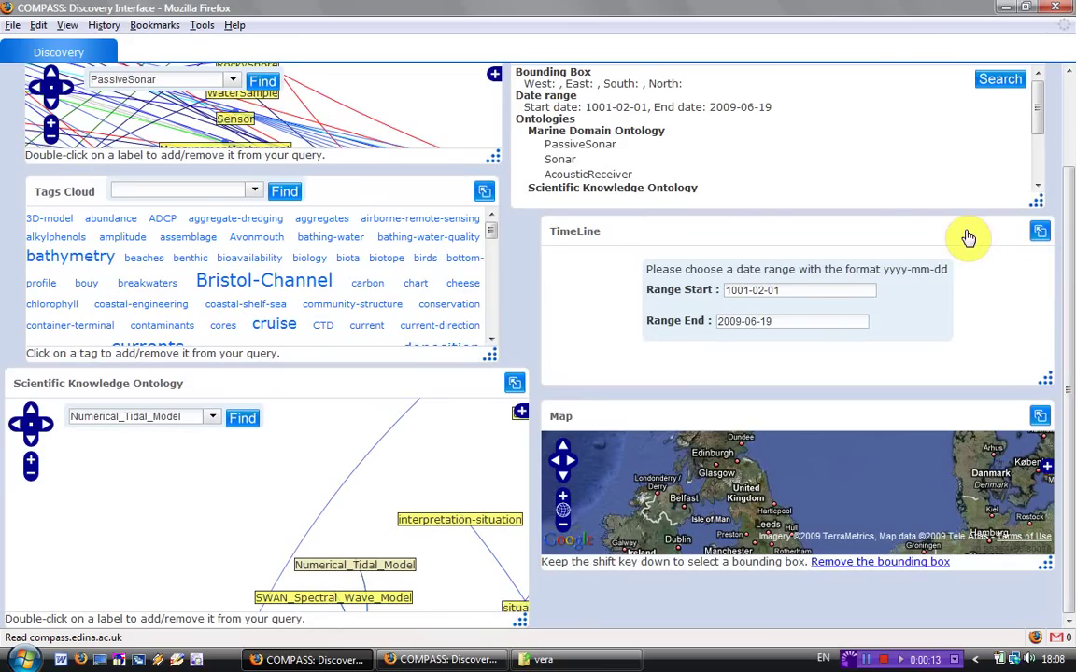
{"action": "left_click_drag", "start_coordinate": [968, 237], "coordinate": [719, 174]}
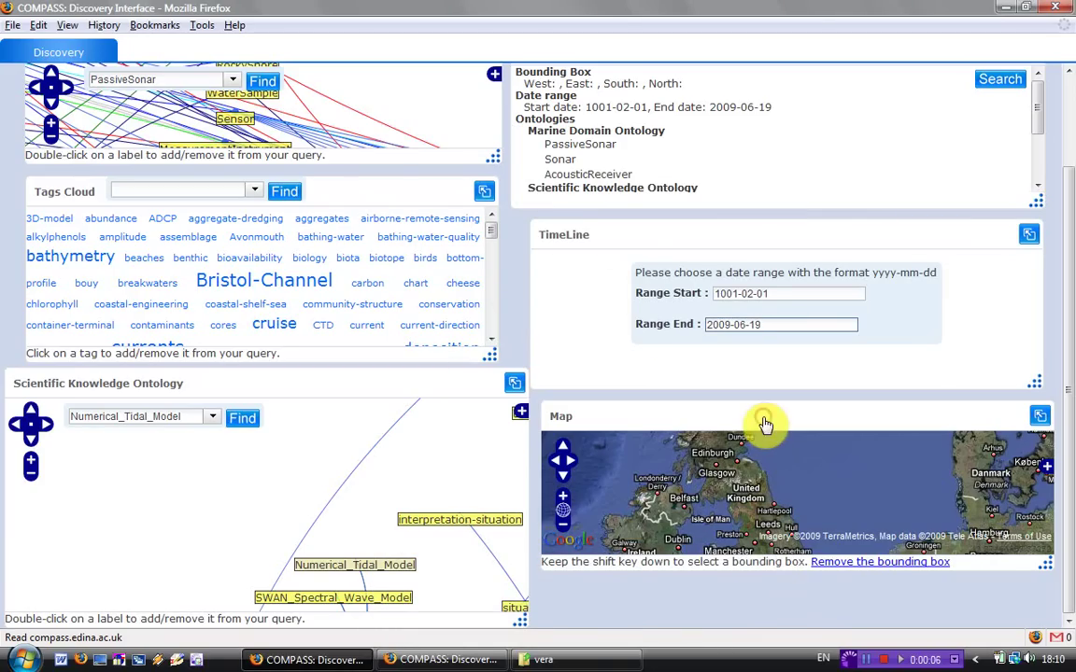
On the enlarged map, box Cardiff–Bristol (W -4.5264, E -0.7031, S 50.5134, N 52.1605), then re-dock it below TimeLine
{"action": "left_click_drag", "start_coordinate": [764, 420], "coordinate": [383, 149]}
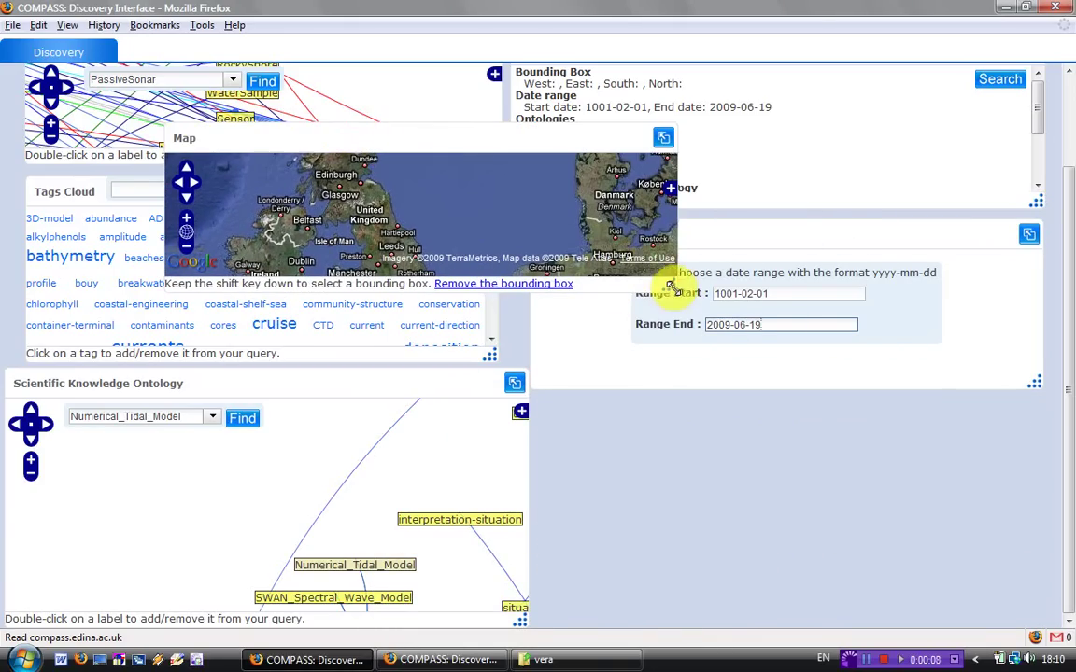
{"action": "left_click_drag", "start_coordinate": [672, 287], "coordinate": [919, 571]}
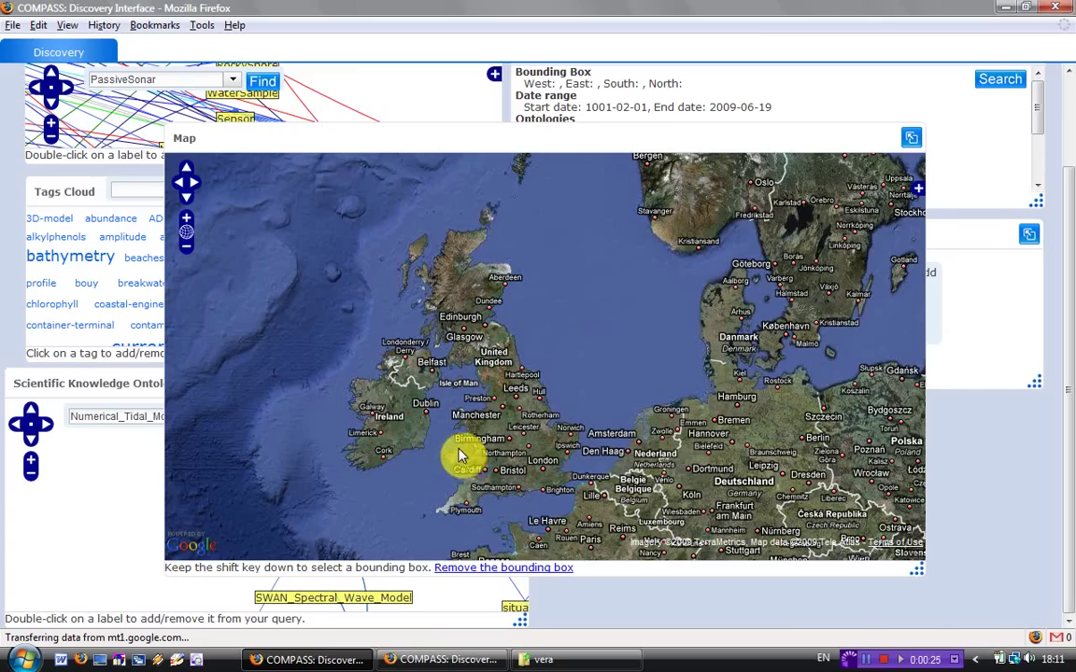
{"action": "left_click_drag", "start_coordinate": [458, 449], "coordinate": [531, 499]}
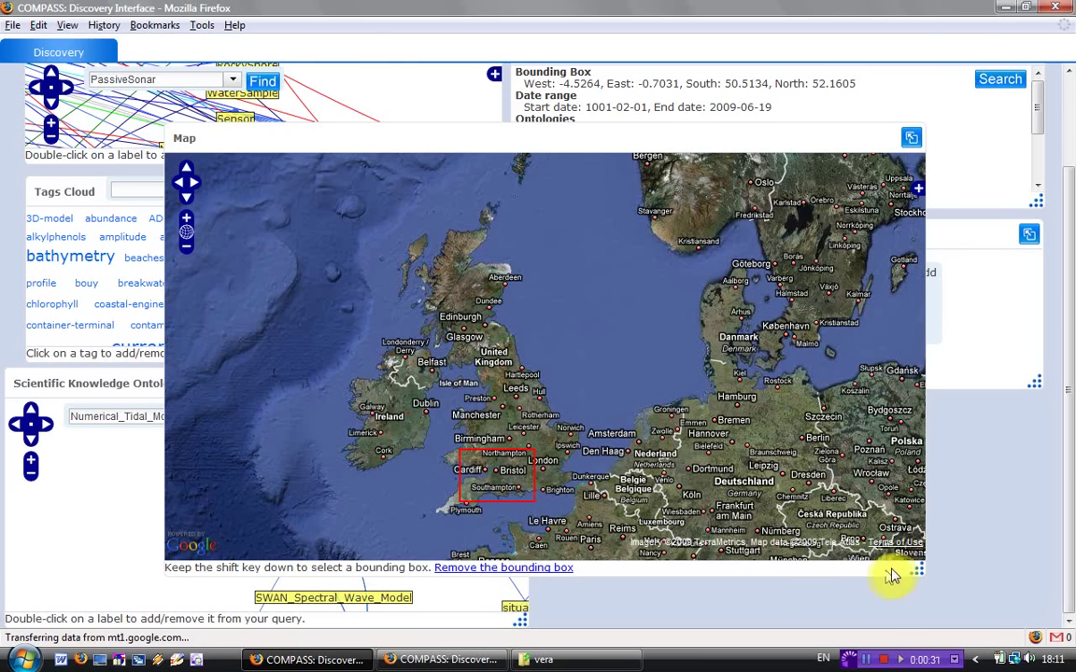
{"action": "left_click_drag", "start_coordinate": [912, 567], "coordinate": [701, 390]}
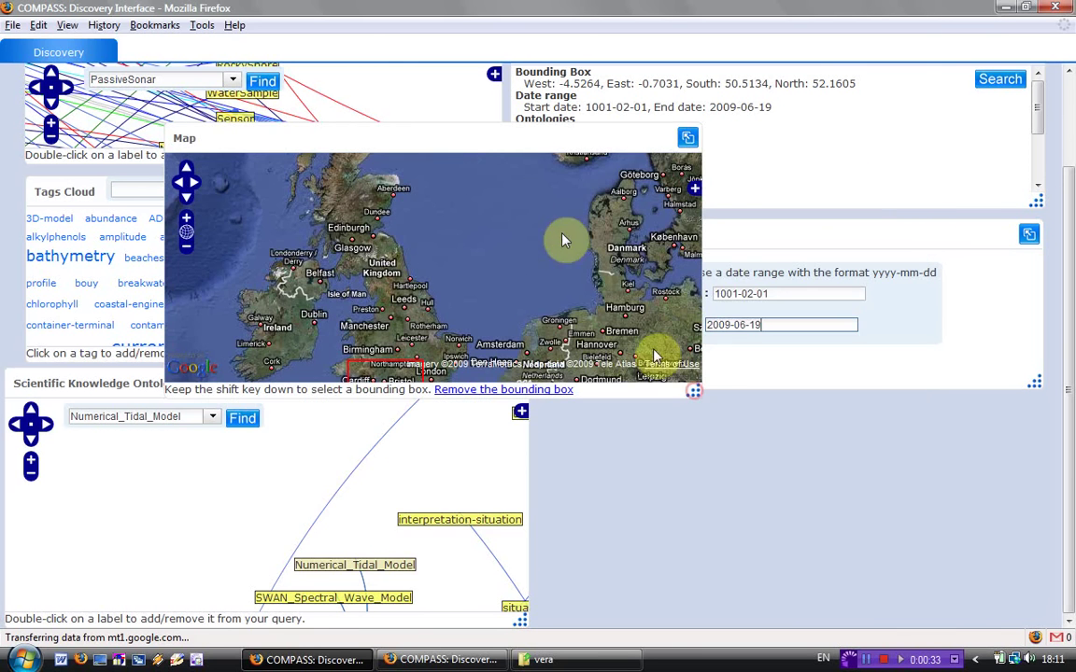
{"action": "left_click_drag", "start_coordinate": [464, 126], "coordinate": [845, 413]}
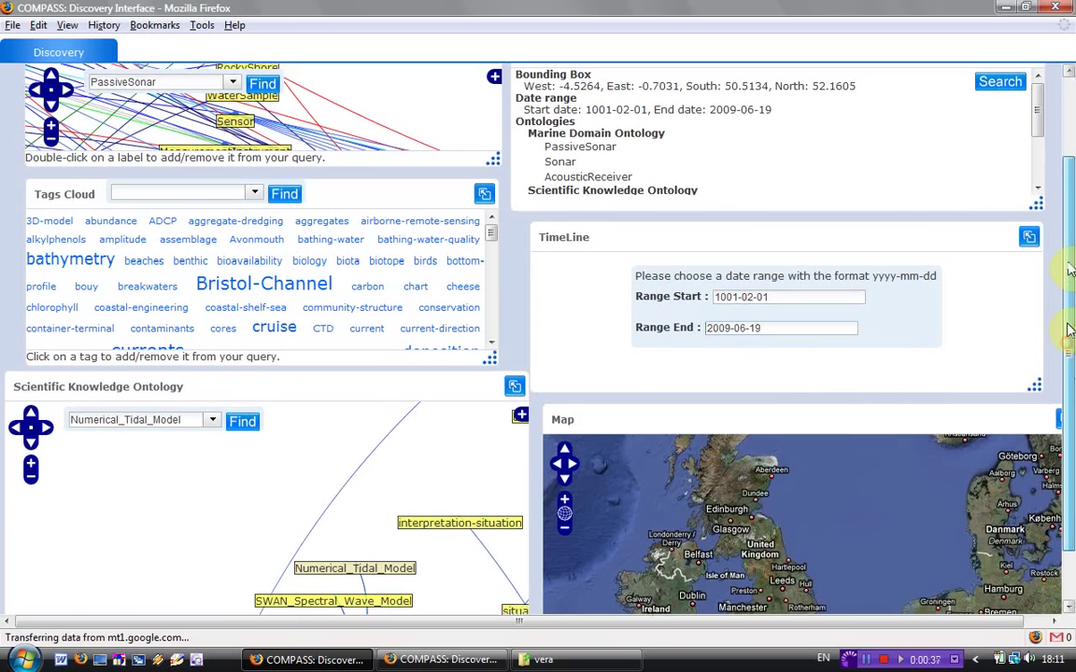
Re-dock the query preview at top right, check its listed tags, and submit the Search
{"action": "scroll", "coordinate": [1069, 264], "scroll_direction": "up", "scroll_amount": 2}
{"action": "left_click_drag", "start_coordinate": [649, 164], "coordinate": [644, 150]}
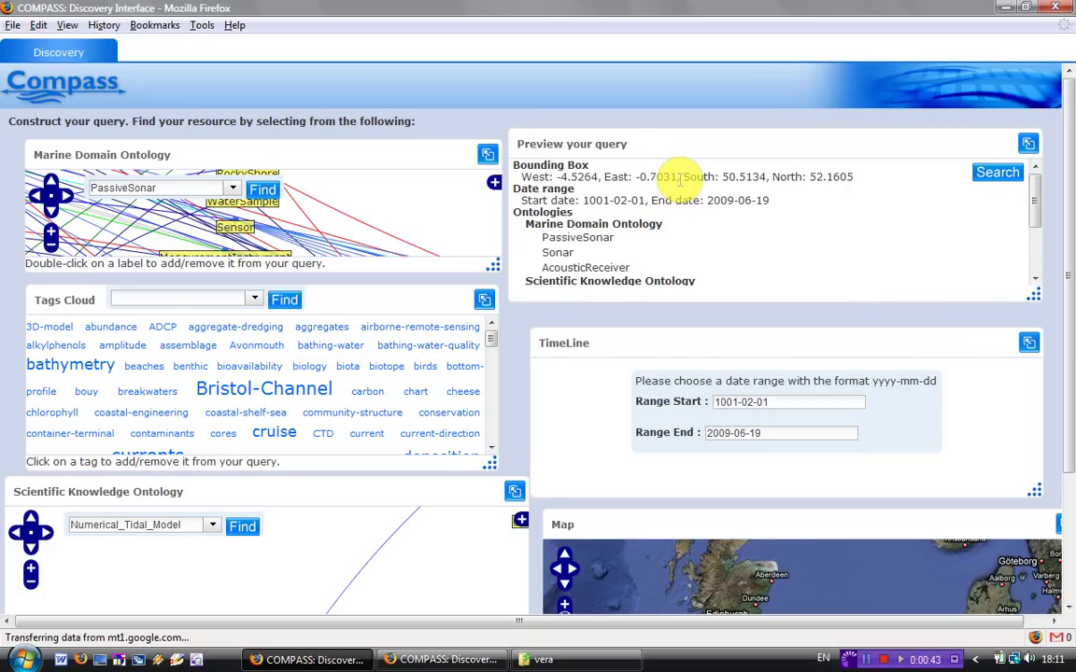
{"action": "left_click", "coordinate": [1035, 207]}
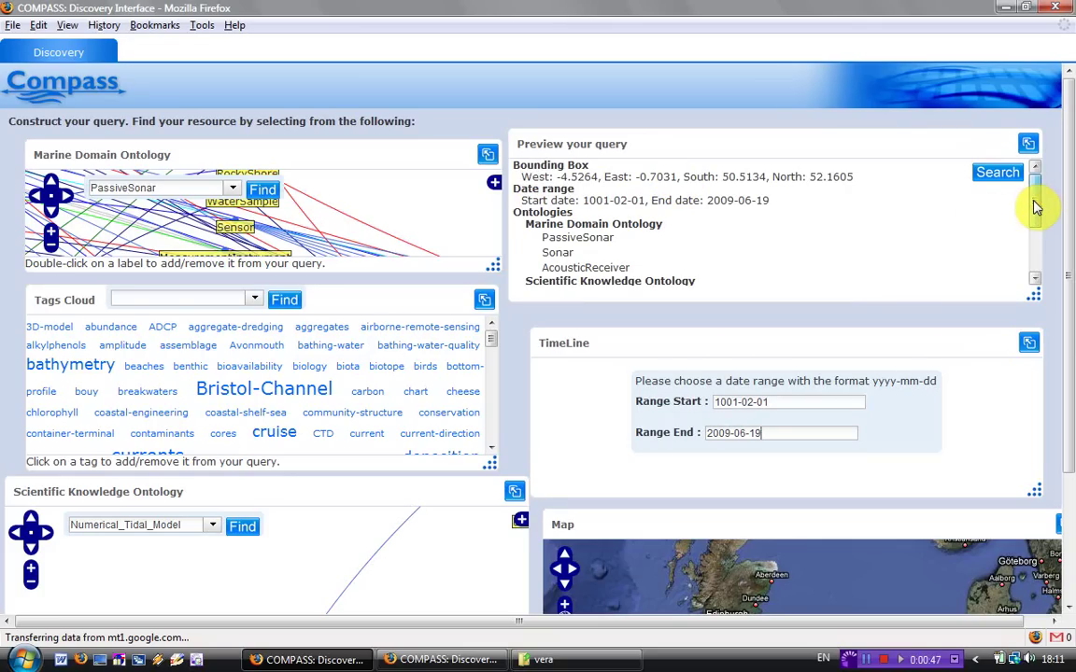
{"action": "mouse_move", "coordinate": [1034, 207]}
{"action": "left_mouse_down"}
{"action": "mouse_move", "coordinate": [1039, 262]}
{"action": "mouse_move", "coordinate": [1043, 197]}
{"action": "left_mouse_up"}
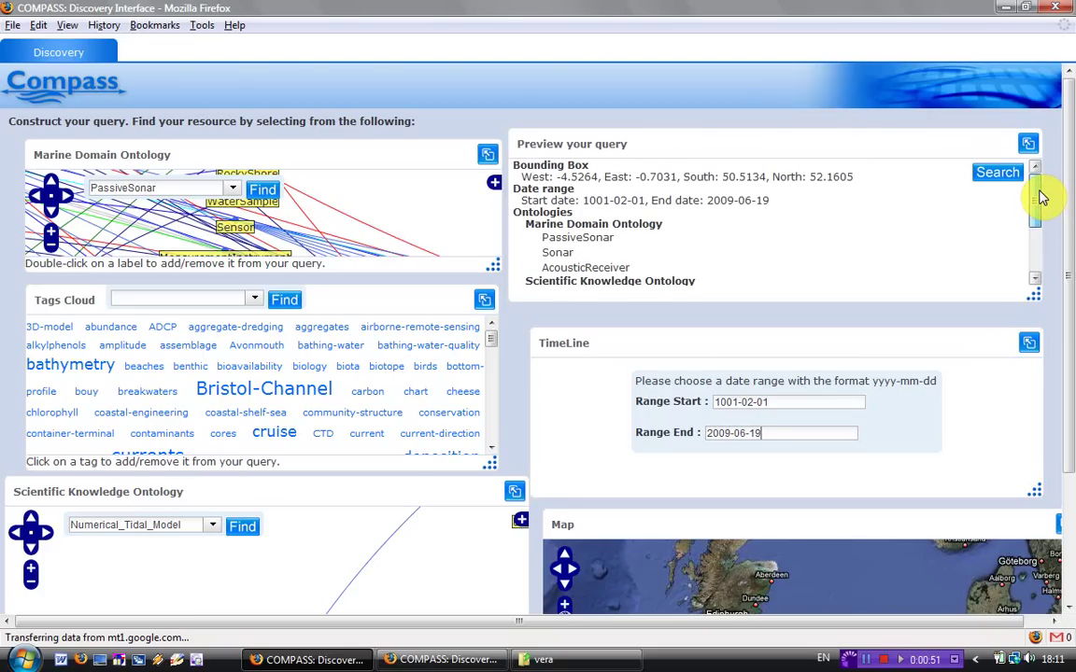
{"action": "left_click", "coordinate": [992, 176]}
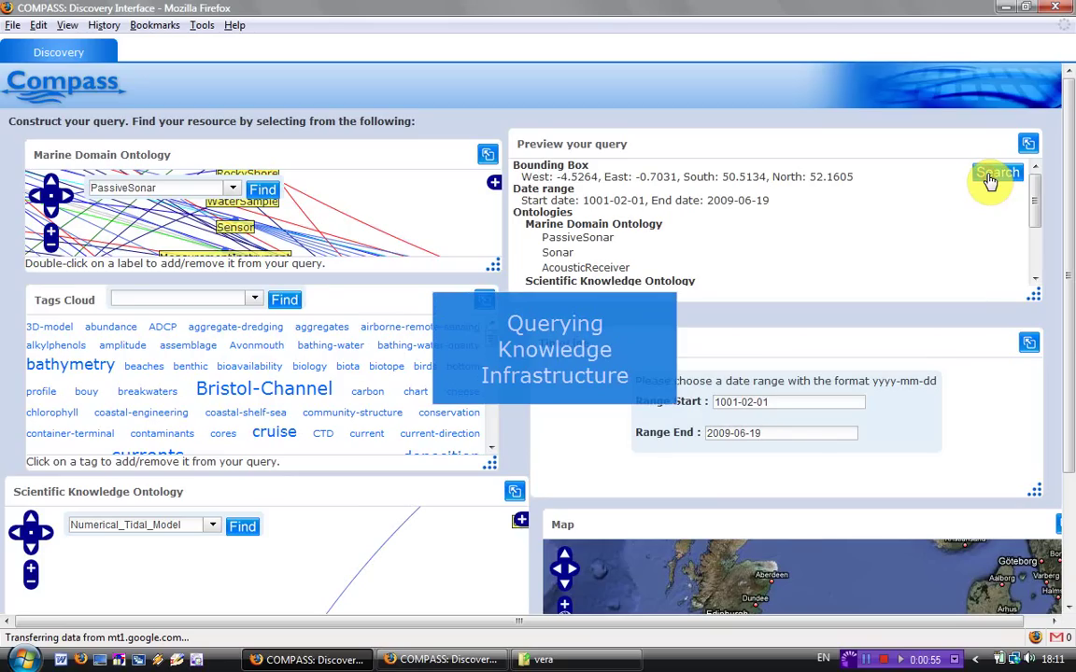